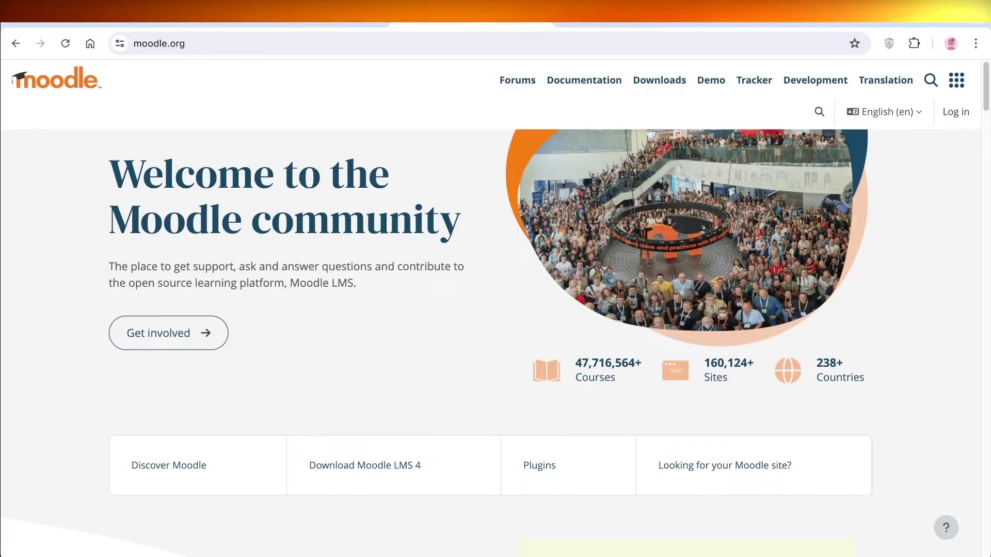
- Browse the Moodle.org home page and briefly view the list of other Moodle sites
{"action": "scroll", "coordinate": [491, 340], "scroll_direction": "down", "scroll_amount": 8}
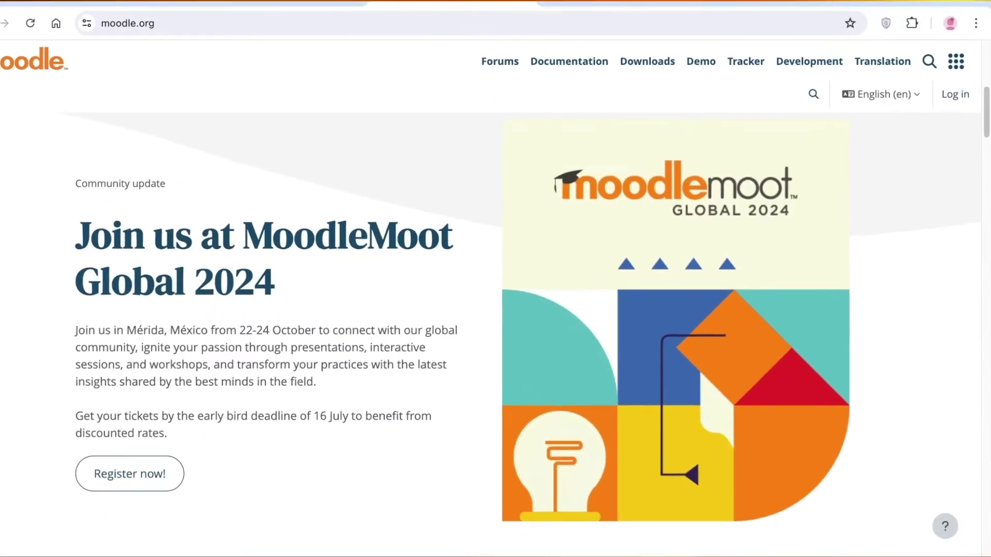
{"action": "scroll", "coordinate": [491, 310], "scroll_direction": "down", "scroll_amount": 8}
{"action": "scroll", "coordinate": [490, 310], "scroll_direction": "up", "scroll_amount": 15}
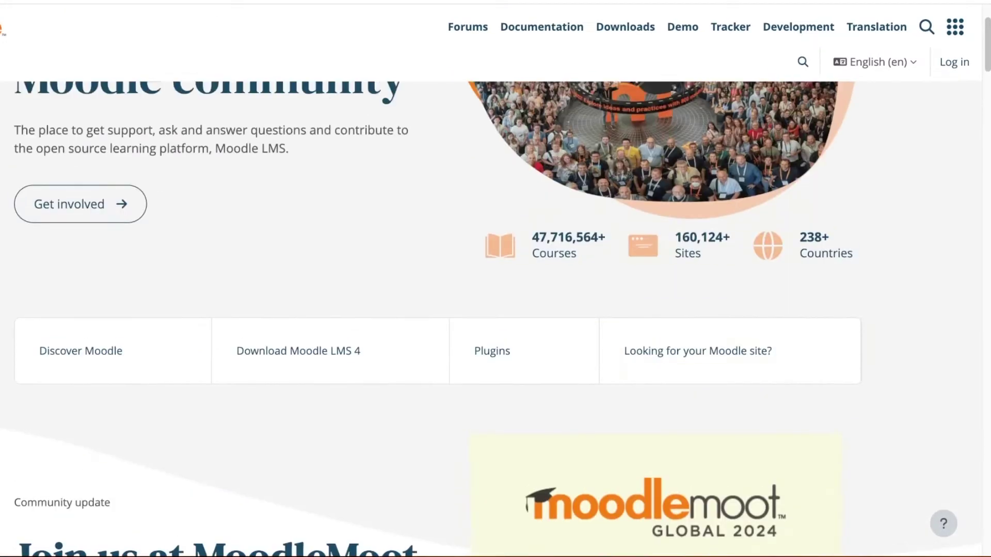
{"action": "scroll", "coordinate": [490, 309], "scroll_direction": "up", "scroll_amount": 2}
{"action": "left_click", "coordinate": [955, 26]}
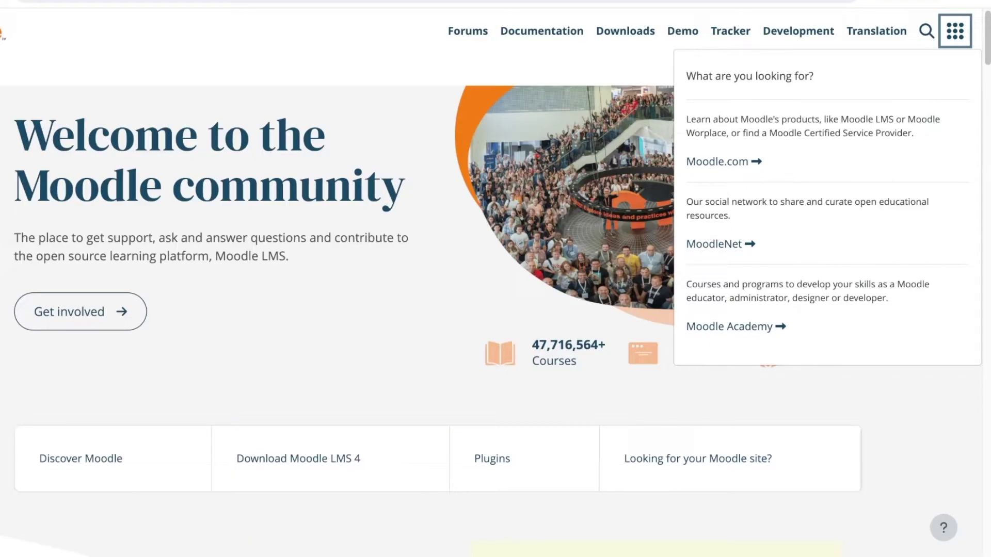
{"action": "key", "text": "Escape"}
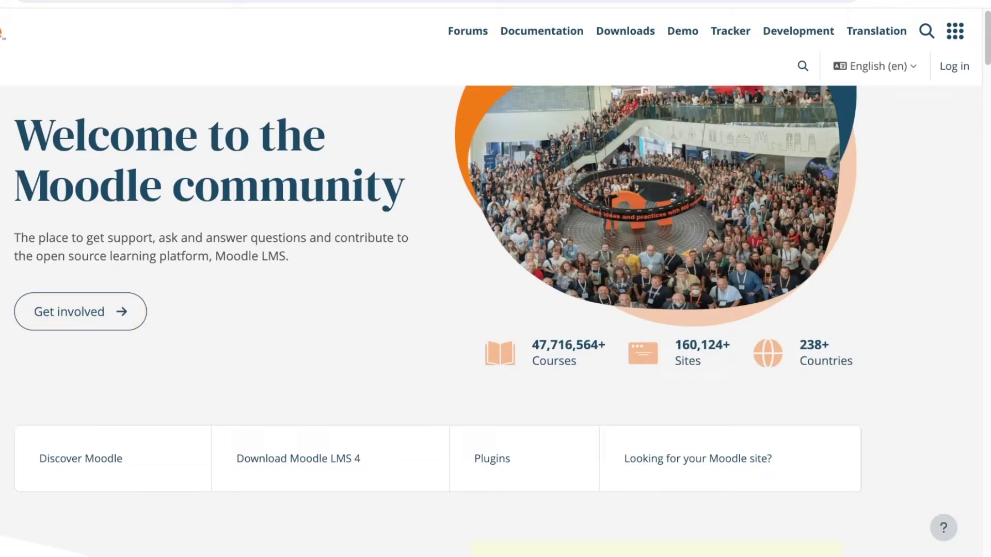
- Visit the Get involved with Moodle page, then return to the community home page
{"action": "key", "text": "Tab"}
{"action": "key", "text": "Return"}
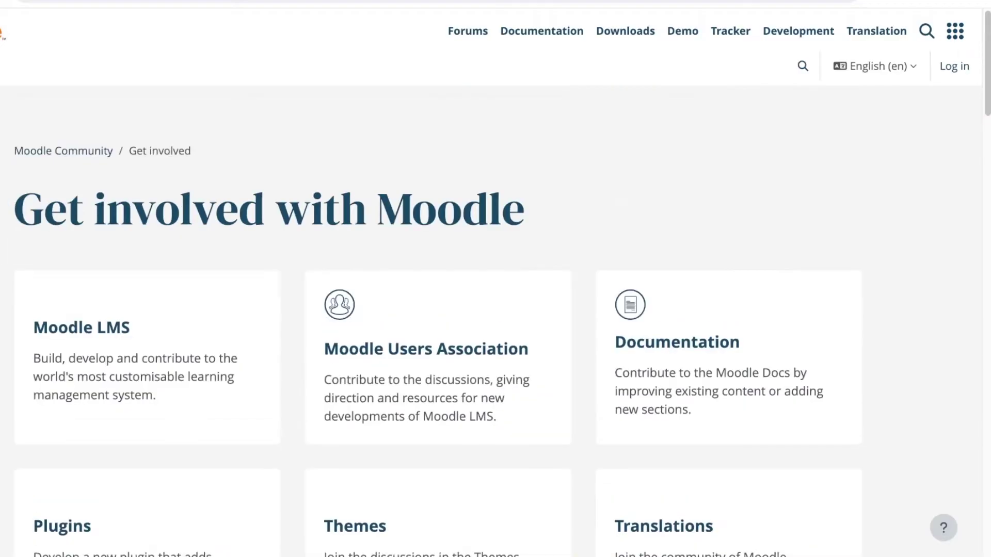
{"action": "scroll", "coordinate": [495, 310], "scroll_direction": "down", "scroll_amount": 5}
{"action": "scroll", "coordinate": [496, 310], "scroll_direction": "down", "scroll_amount": 5}
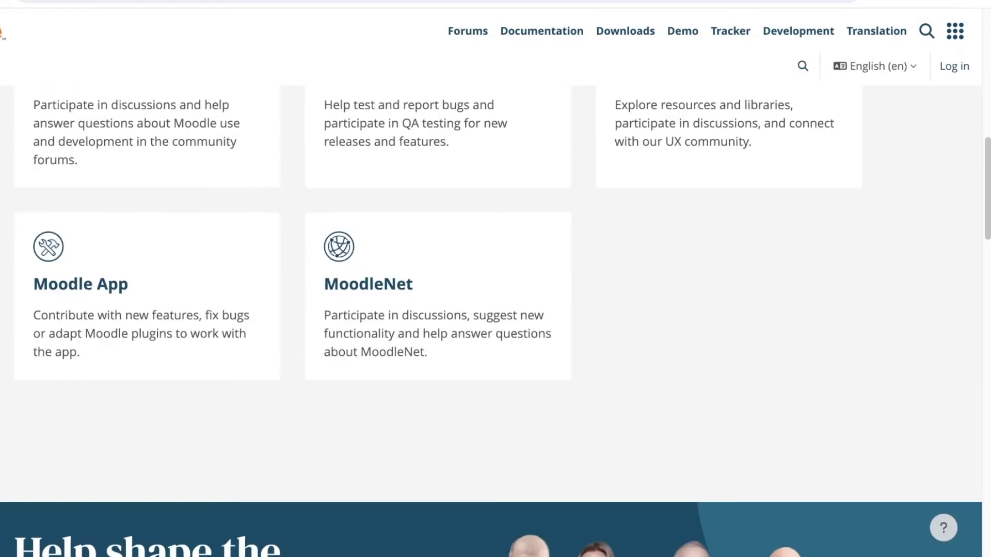
{"action": "key", "text": "Home"}
{"action": "key", "text": "Tab"}
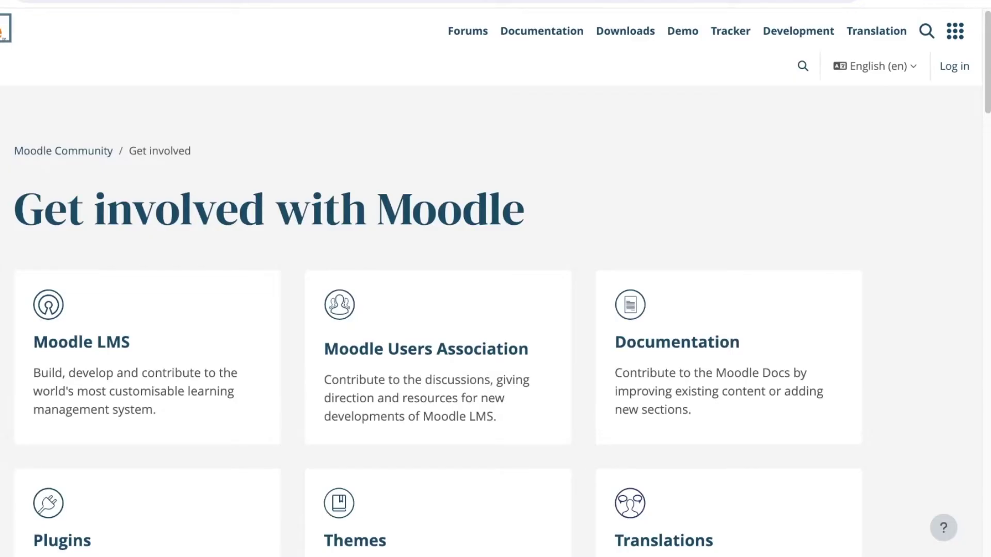
{"action": "key", "text": "Return"}
- Visit the MoodleMoot registration site and come back to the community home page
{"action": "scroll", "coordinate": [496, 310], "scroll_direction": "down", "scroll_amount": 10}
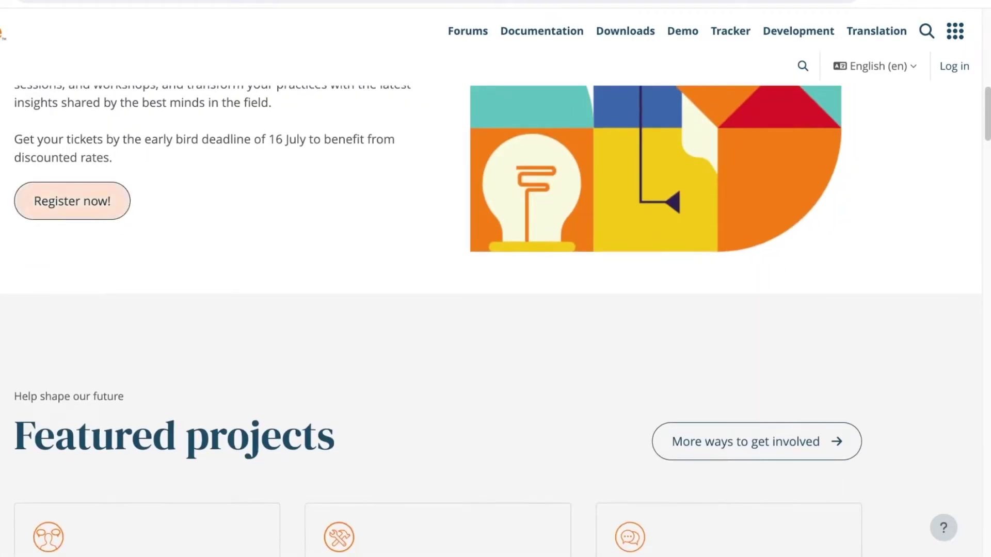
{"action": "key", "text": "Tab"}
{"action": "scroll", "coordinate": [496, 309], "scroll_direction": "up", "scroll_amount": 4}
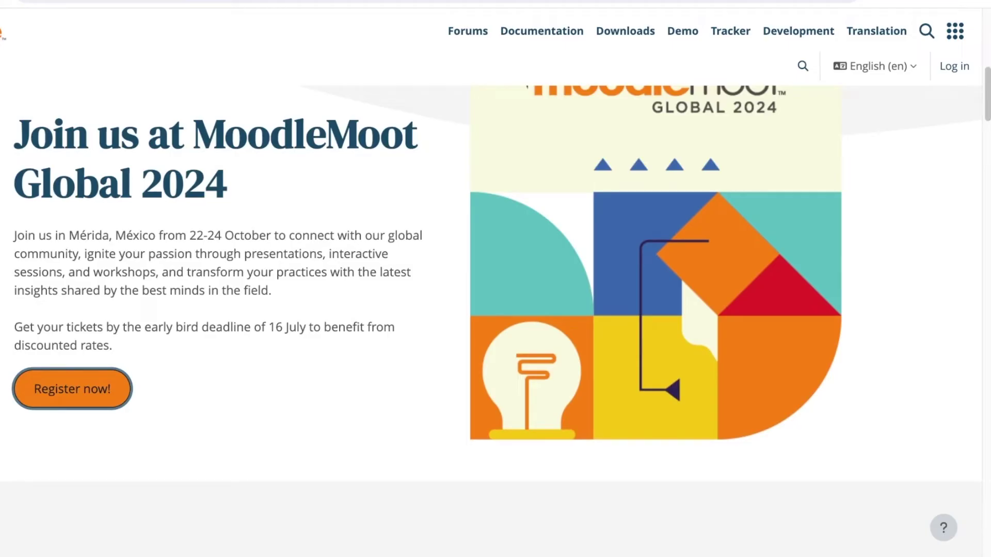
{"action": "key", "text": "Return"}
{"action": "key", "text": "alt+Left"}
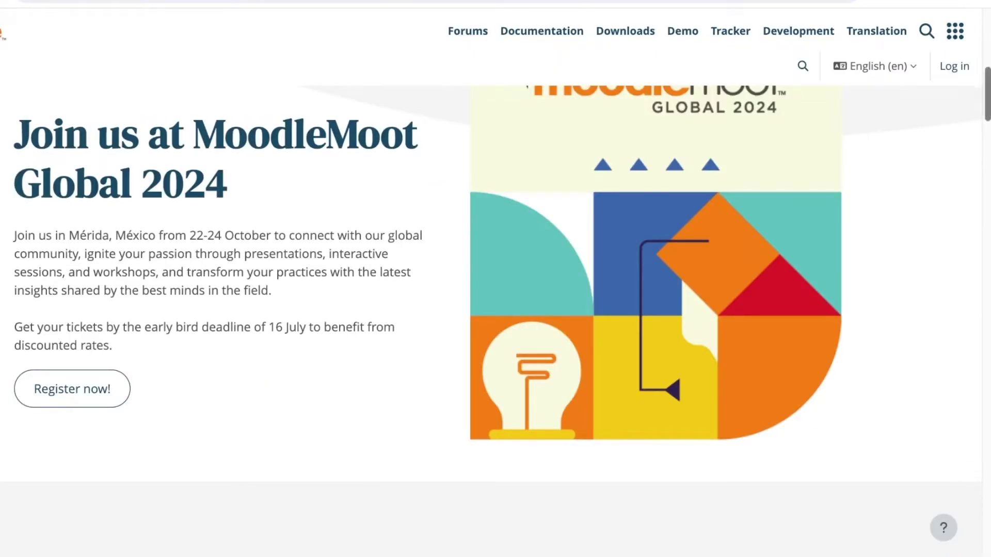
- Bring up the other Moodle sites list and select the Moodle Academy entry
{"action": "key", "text": "Tab"}
{"action": "key", "text": "Return"}
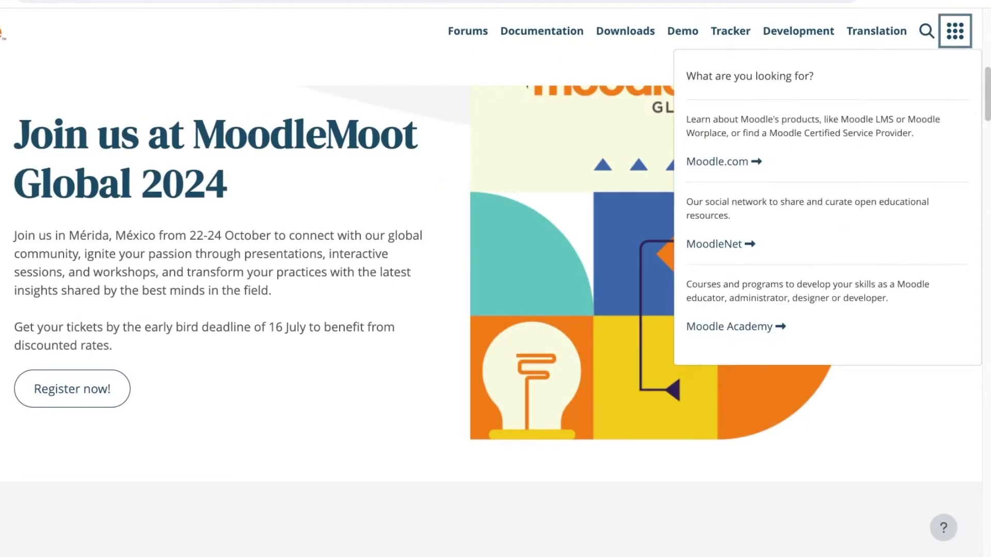
{"action": "key", "text": "Return"}
{"action": "key", "text": "Return"}
{"action": "key", "text": "Tab"}
{"action": "key", "text": "Tab"}
{"action": "key", "text": "Tab"}
{"action": "key", "text": "Tab"}
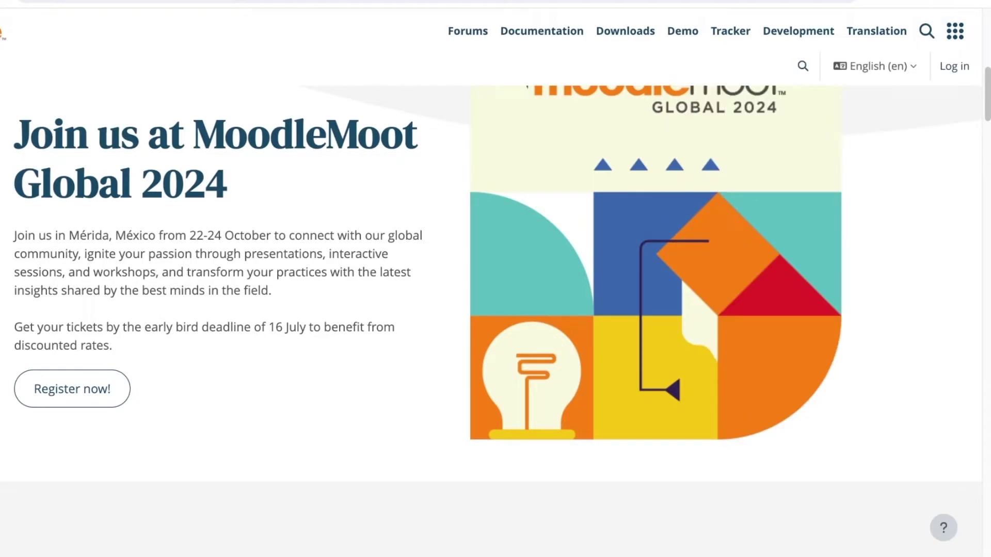
- Browse the Moodle Academy home page, then go to its login page and scroll through it
{"action": "key", "text": "Return"}
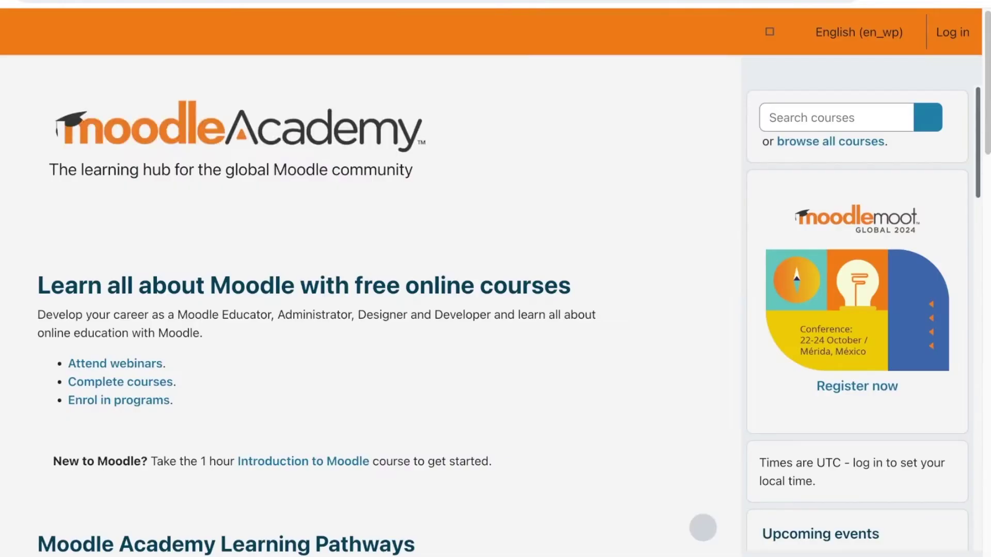
{"action": "scroll", "coordinate": [362, 310], "scroll_direction": "down", "scroll_amount": 10}
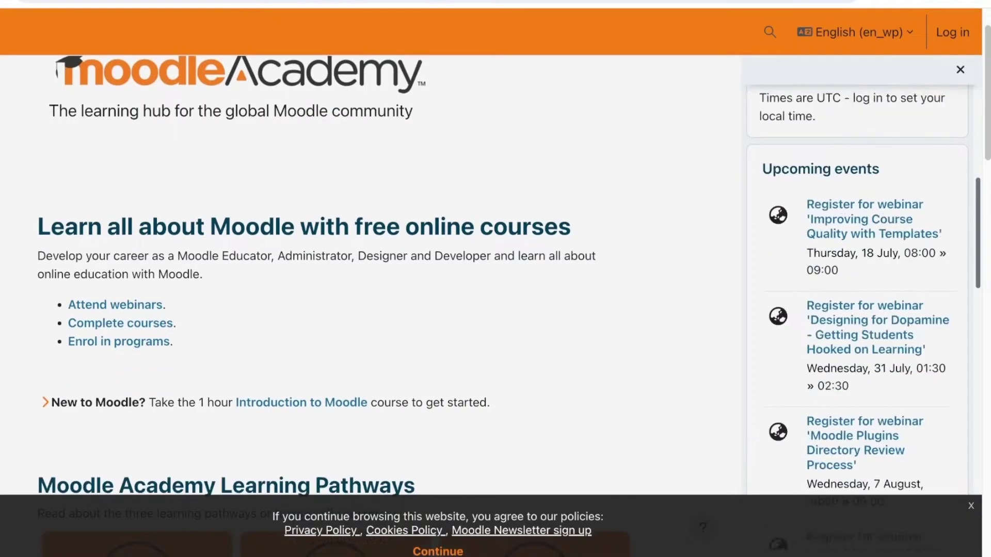
{"action": "scroll", "coordinate": [331, 284], "scroll_direction": "up", "scroll_amount": 5}
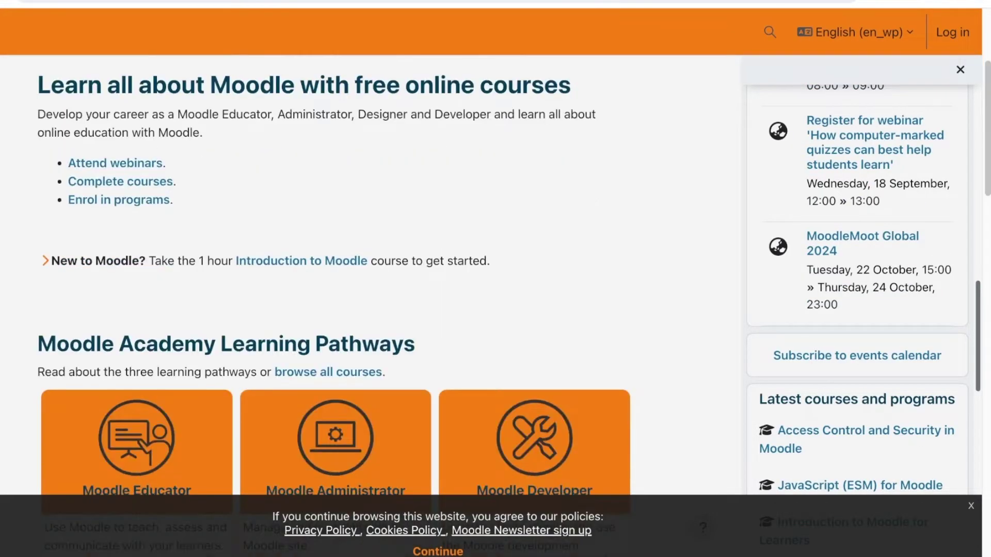
{"action": "scroll", "coordinate": [331, 284], "scroll_direction": "down", "scroll_amount": 10}
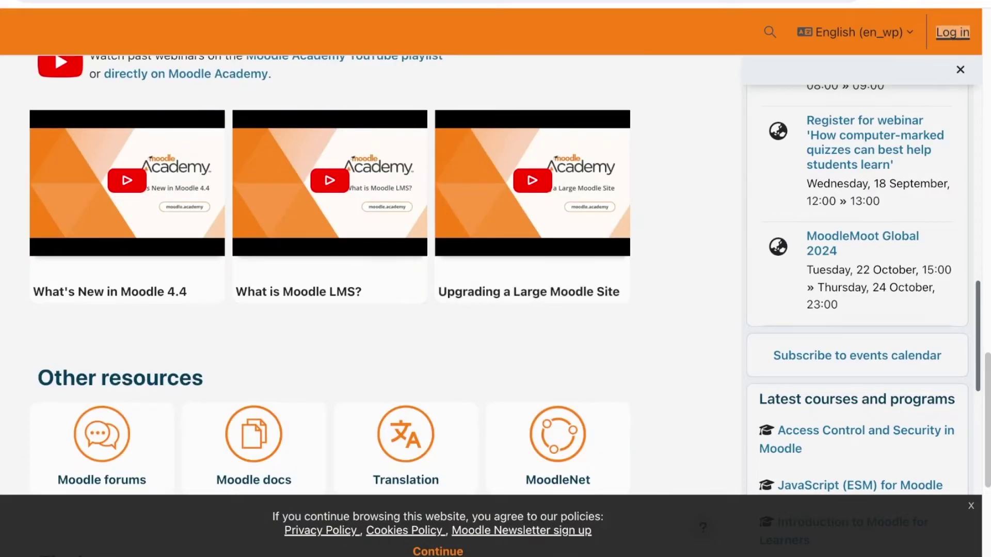
{"action": "left_click", "coordinate": [953, 32]}
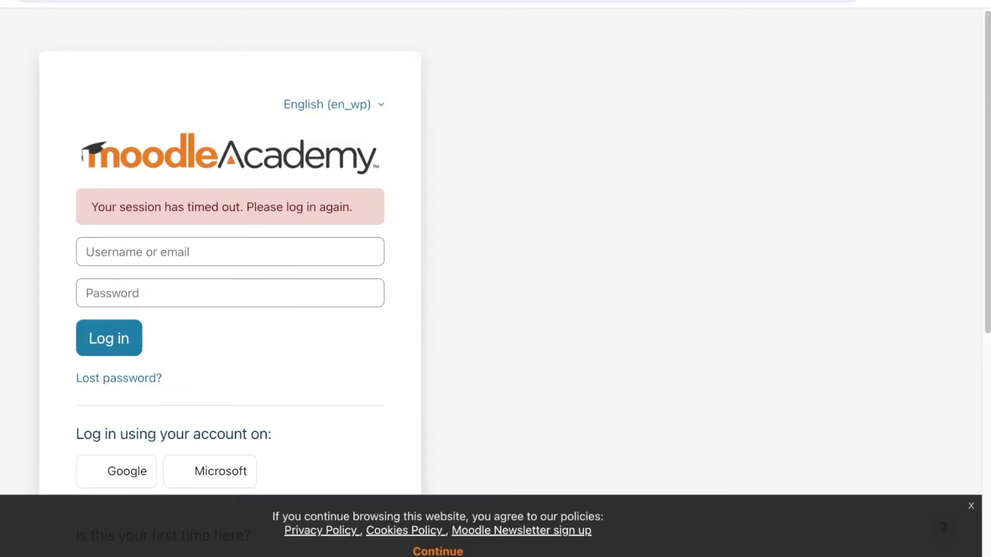
{"action": "scroll", "coordinate": [495, 279], "scroll_direction": "down", "scroll_amount": 3}
{"action": "scroll", "coordinate": [230, 278], "scroll_direction": "down", "scroll_amount": 3}
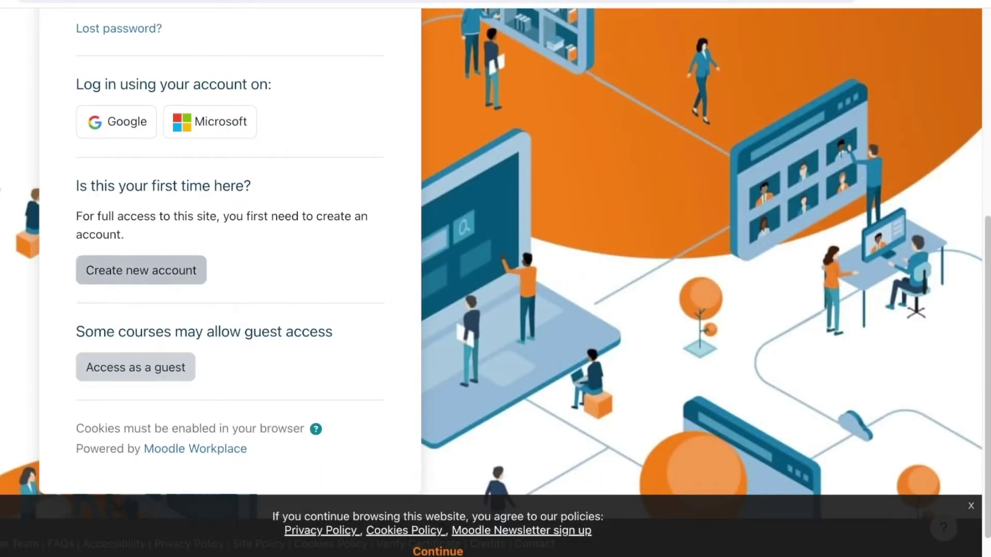
- Start a new account and verify age 22 with Pakistan as country of residence
{"action": "left_click", "coordinate": [141, 271]}
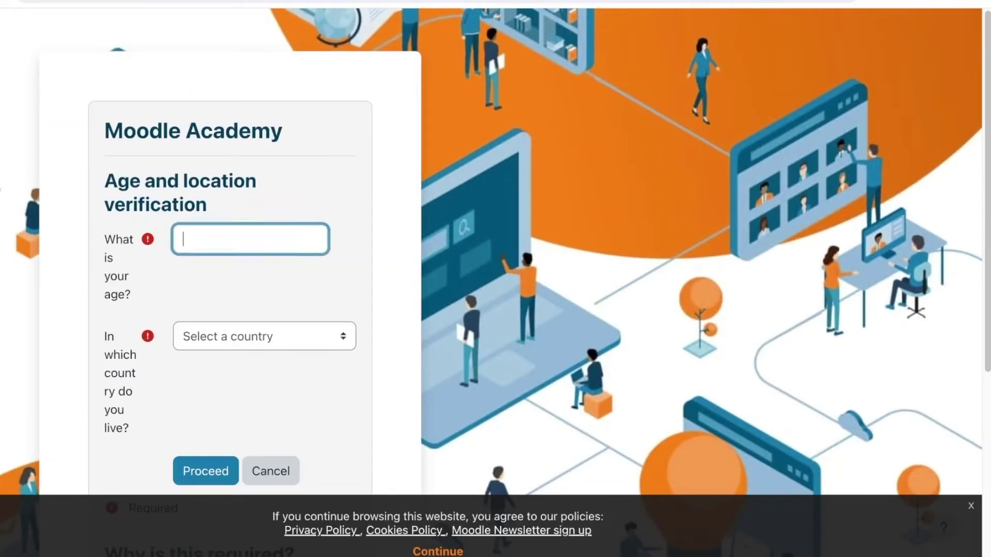
{"action": "type", "text": "22"}
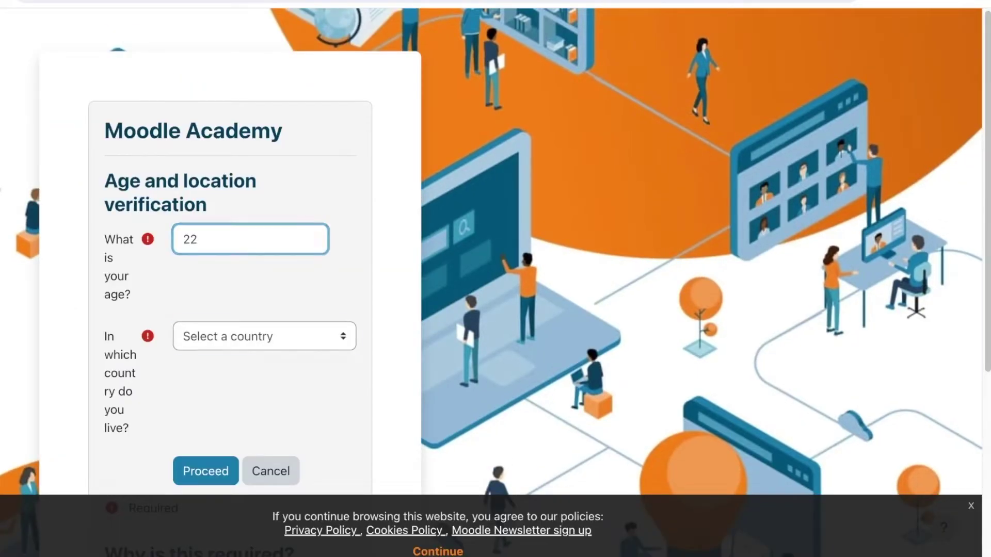
{"action": "key", "text": "Tab"}
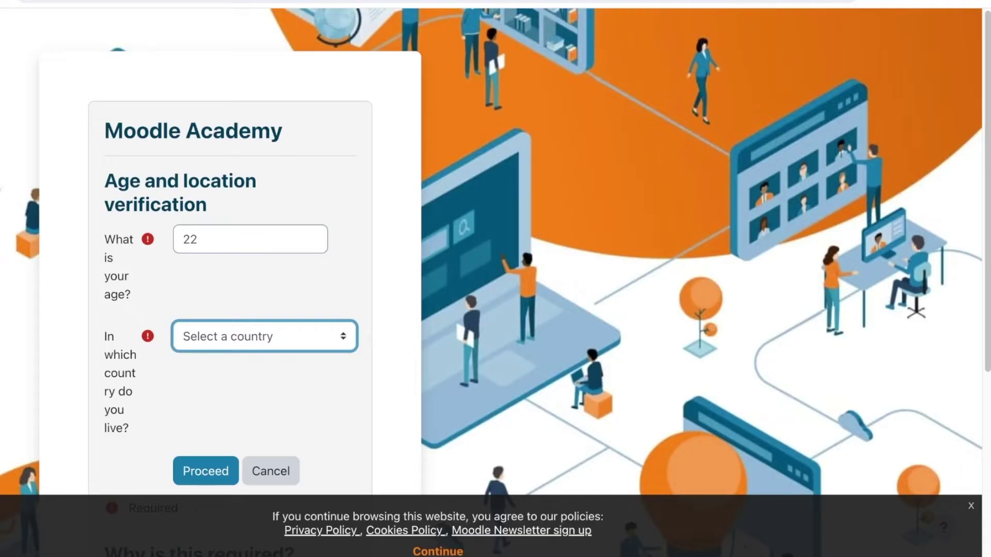
{"action": "key", "text": "p"}
{"action": "key", "text": "Tab"}
{"action": "scroll", "coordinate": [231, 258], "scroll_direction": "down", "scroll_amount": 4}
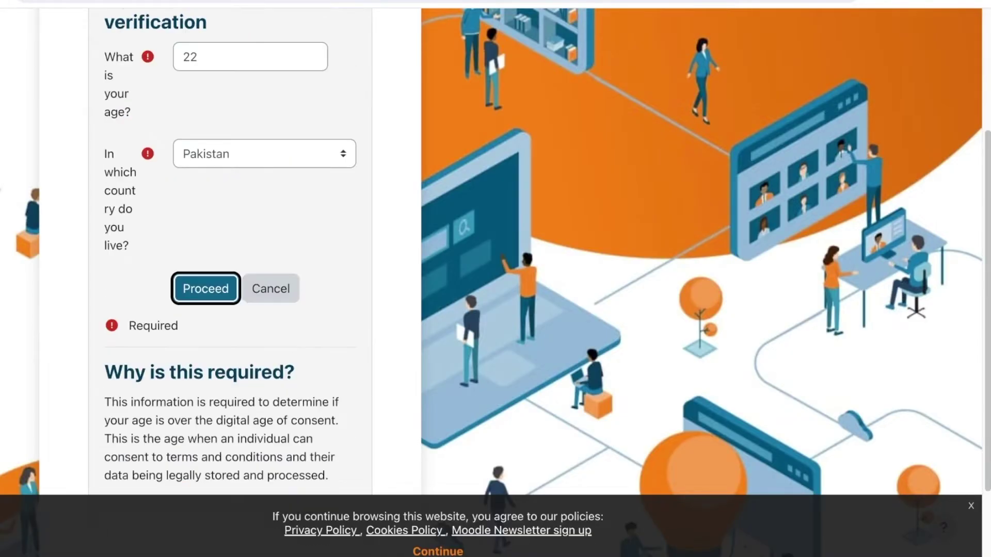
{"action": "key", "text": "Return"}
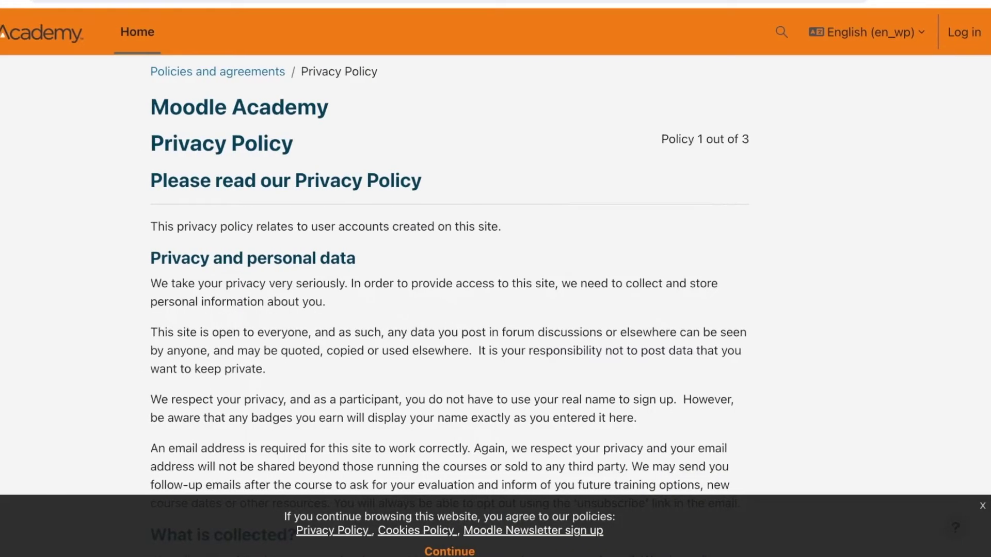
- Continue through the Privacy, Cookies and Code of conduct policies to the consent page
{"action": "scroll", "coordinate": [496, 279], "scroll_direction": "down", "scroll_amount": 10}
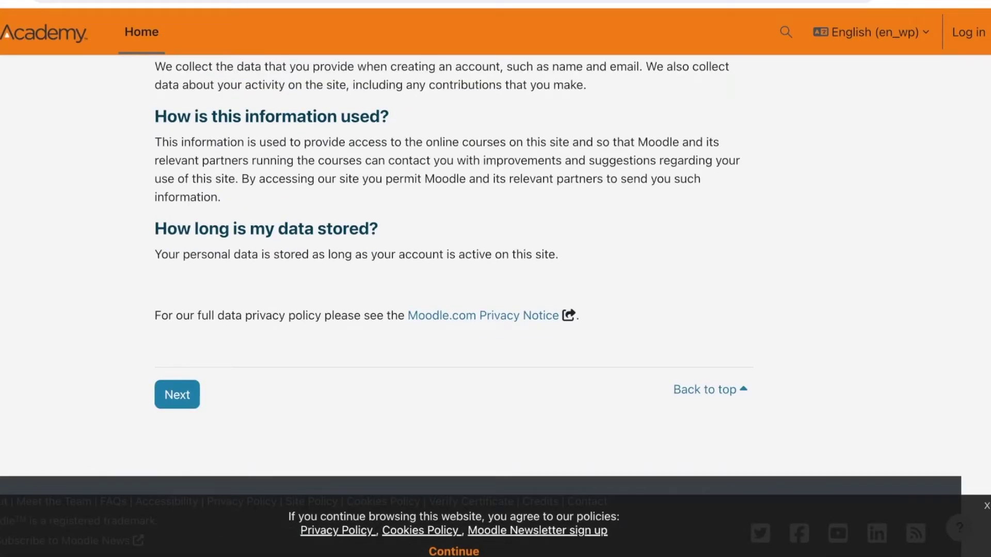
{"action": "key", "text": "Tab"}
{"action": "key", "text": "Return"}
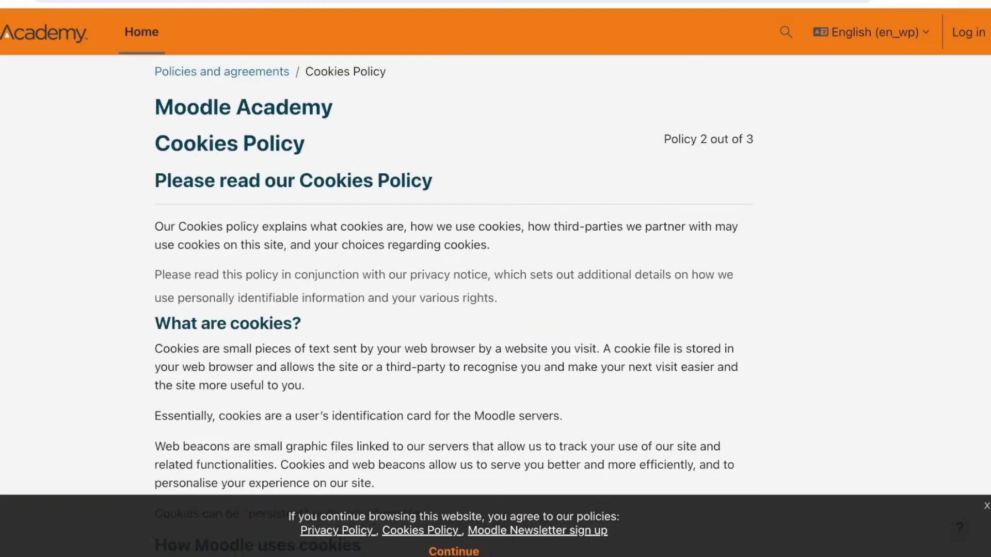
{"action": "scroll", "coordinate": [496, 278], "scroll_direction": "down", "scroll_amount": 20}
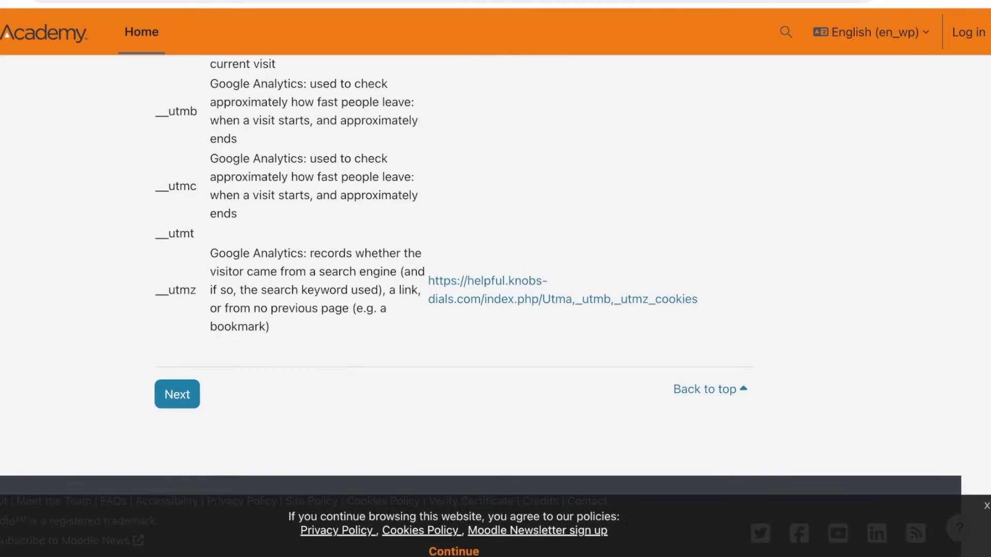
{"action": "key", "text": "Tab"}
{"action": "key", "text": "Return"}
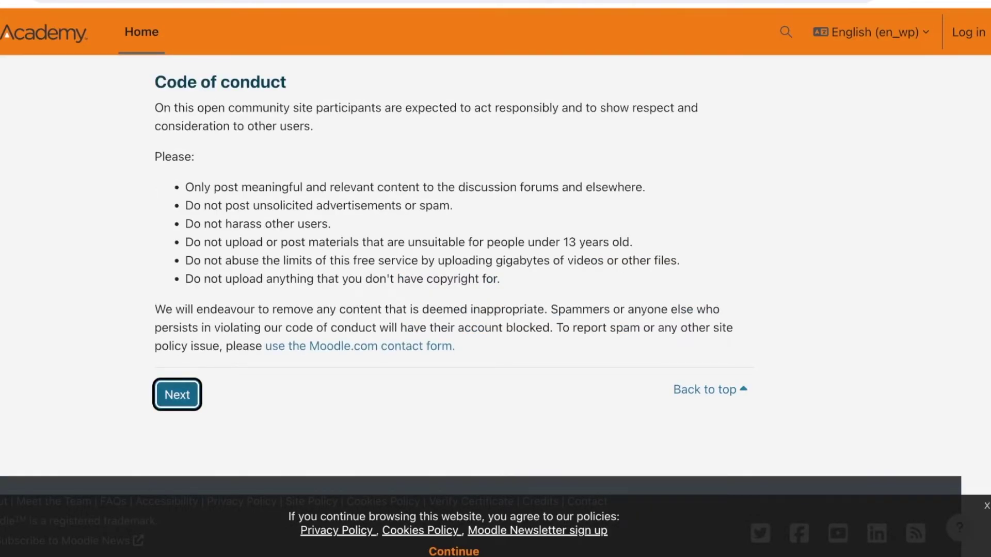
{"action": "key", "text": "Return"}
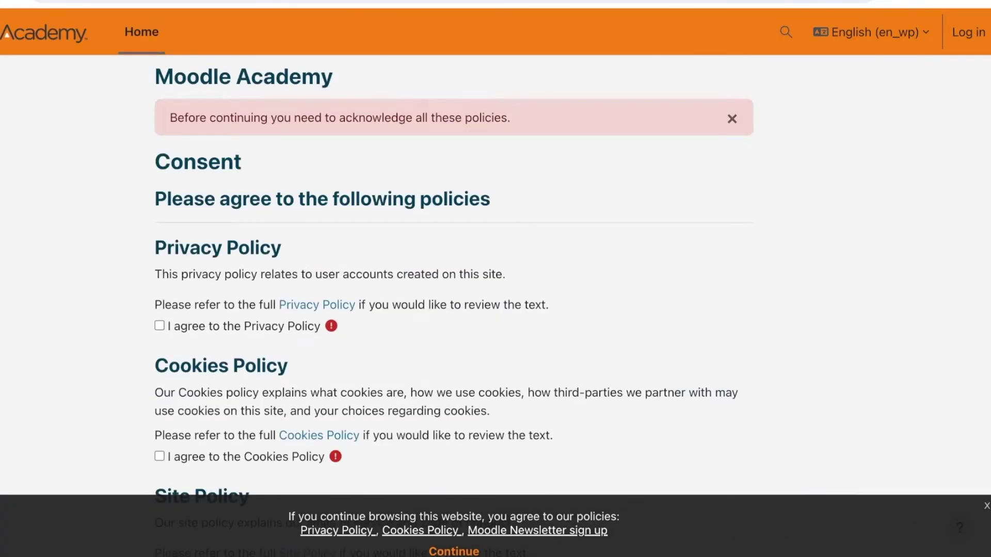
- Tick agreement to the Privacy, Cookies and Site policies and proceed to the sign-up form
{"action": "key", "text": "Tab"}
{"action": "key", "text": "space"}
{"action": "scroll", "coordinate": [496, 279], "scroll_direction": "down", "scroll_amount": 5}
{"action": "scroll", "coordinate": [496, 279], "scroll_direction": "up", "scroll_amount": 4}
{"action": "key", "text": "Tab"}
{"action": "key", "text": "space"}
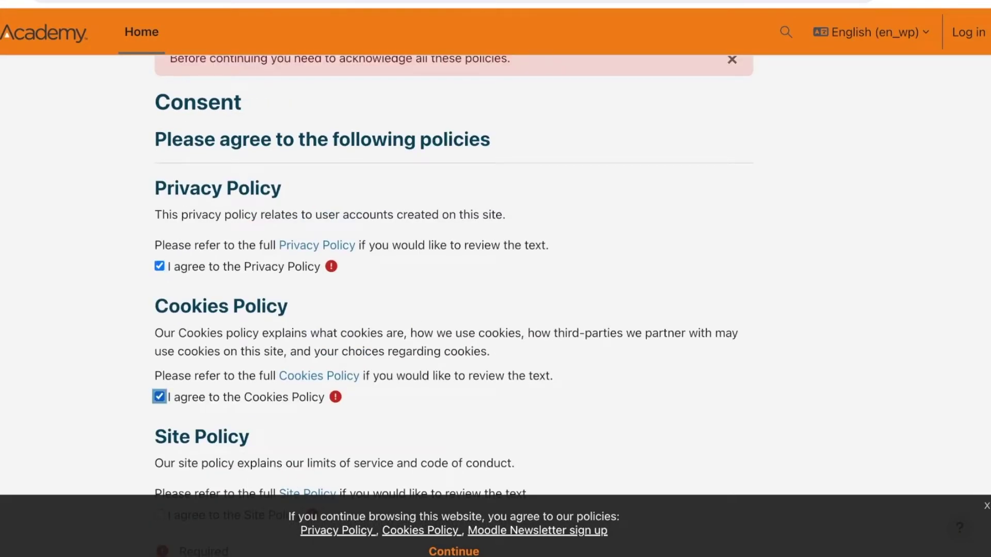
{"action": "scroll", "coordinate": [496, 280], "scroll_direction": "down", "scroll_amount": 4}
{"action": "key", "text": "Tab"}
{"action": "key", "text": "space"}
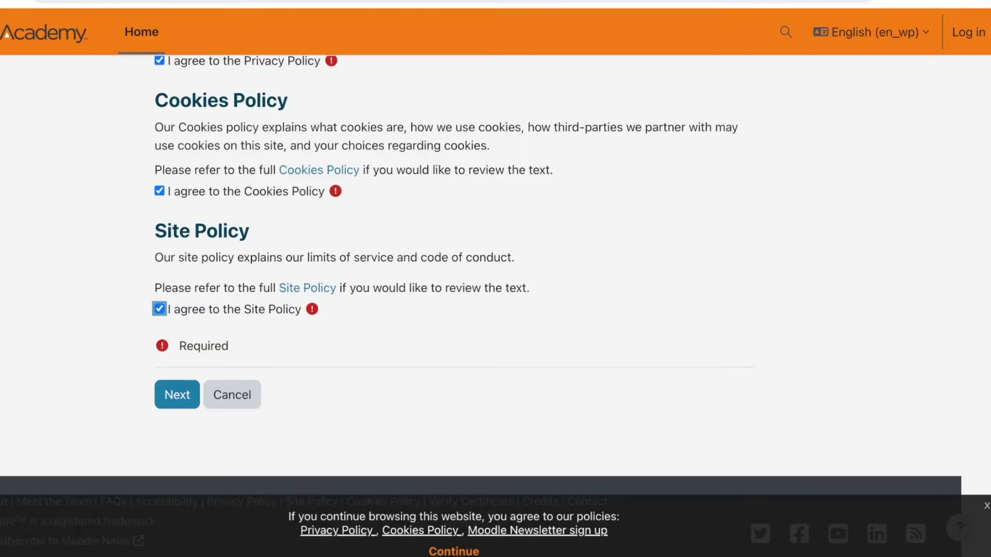
{"action": "key", "text": "Tab"}
{"action": "key", "text": "Return"}
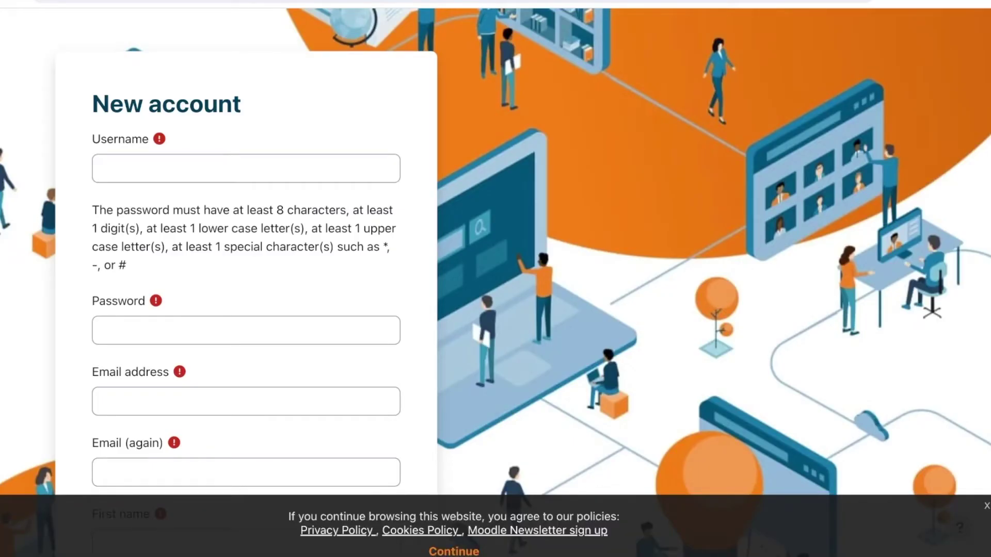
- Enter a username, a password and the email address in both email fields
{"action": "left_click", "coordinate": [245, 168]}
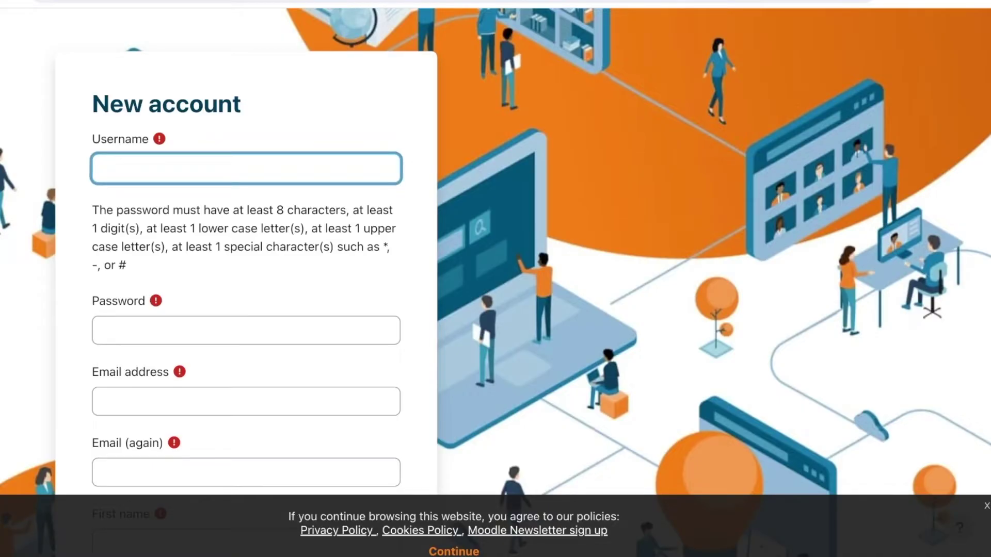
{"action": "left_click", "coordinate": [245, 331]}
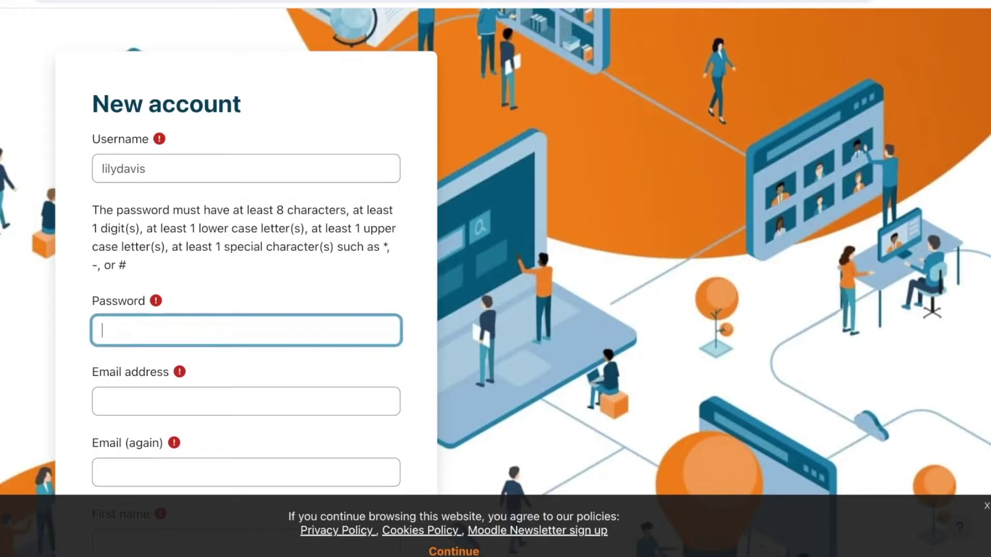
{"action": "type", "text": "•••••••••"}
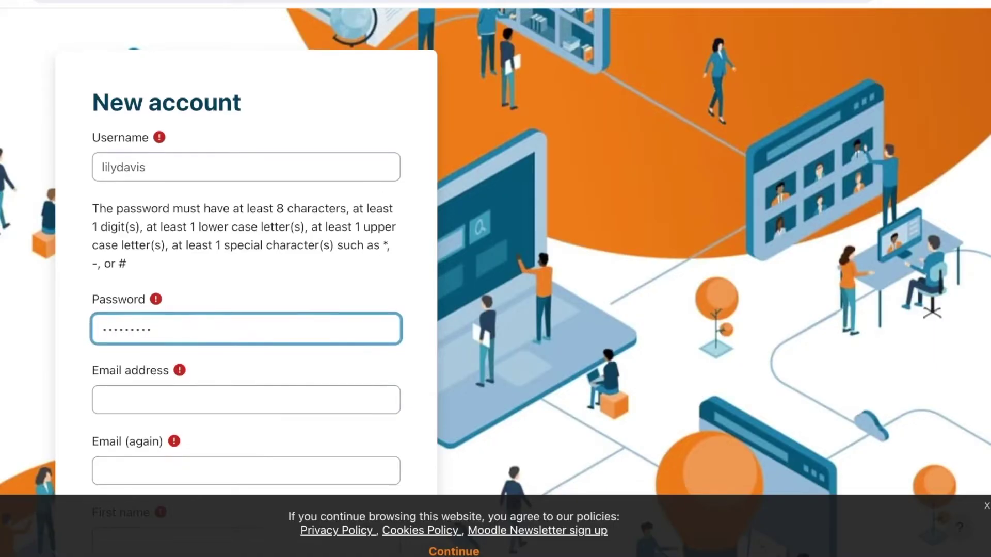
{"action": "left_click", "coordinate": [245, 401]}
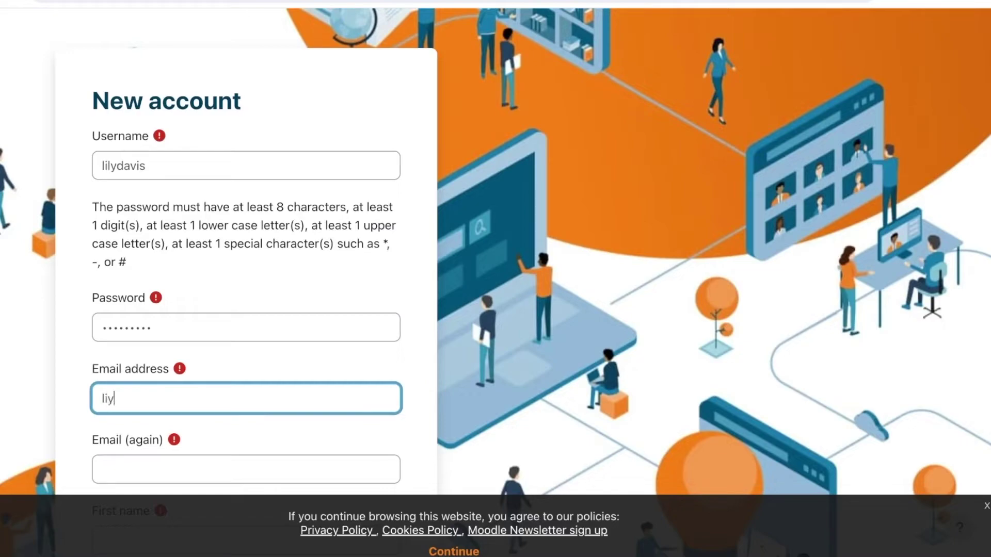
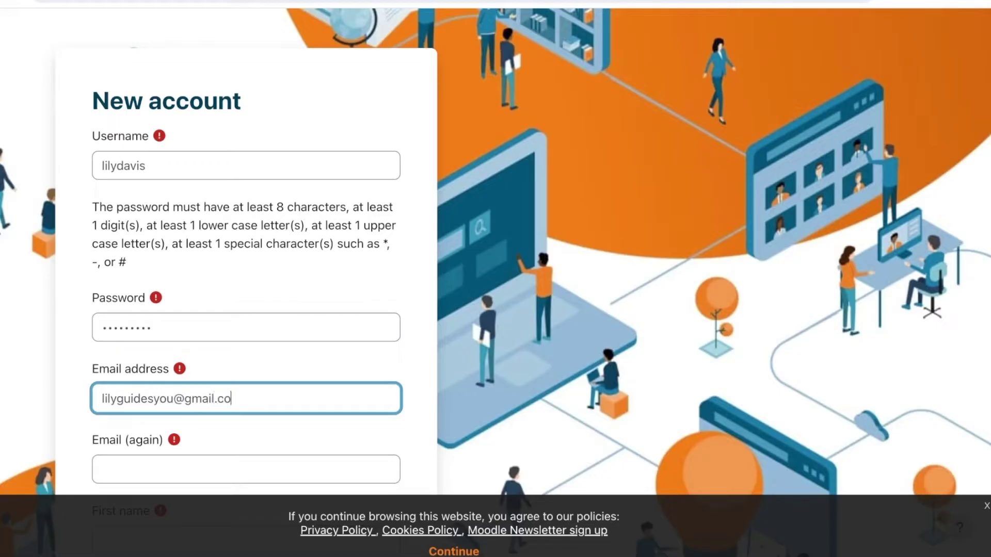
{"action": "key", "text": "Tab"}
{"action": "key", "text": "ctrl+v"}
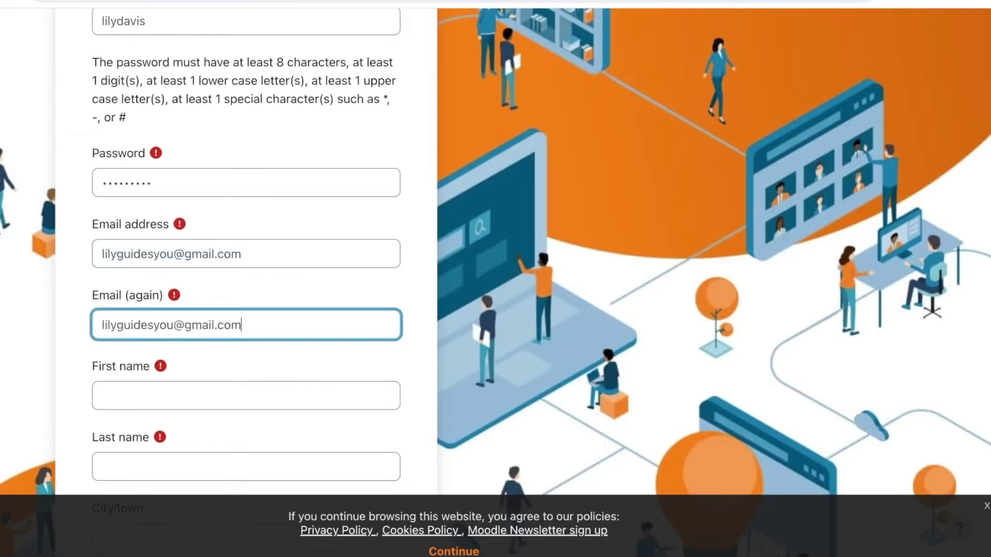
- Fill in the first and last name, city ISB and country Pakistan
{"action": "key", "text": "Tab"}
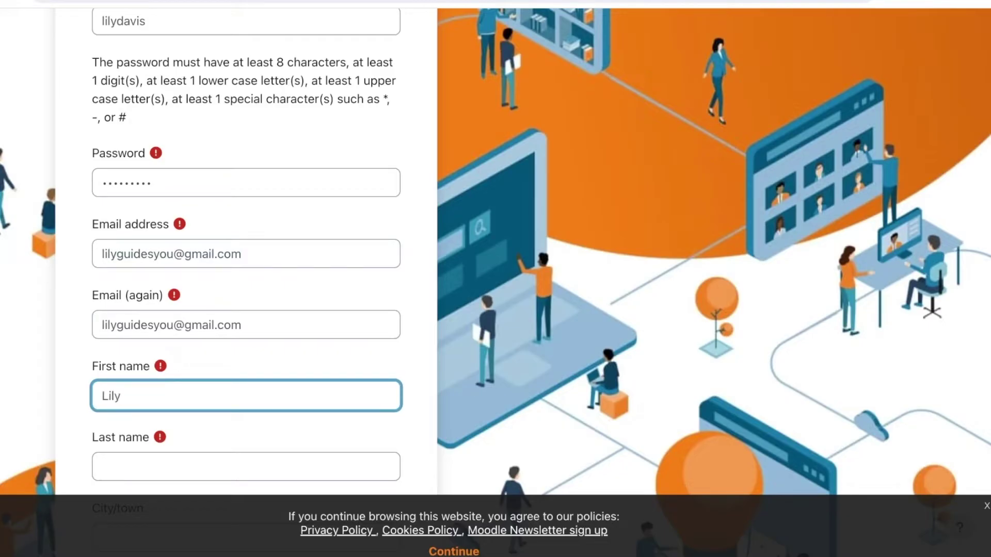
{"action": "key", "text": "Tab"}
{"action": "scroll", "coordinate": [247, 257], "scroll_direction": "down", "scroll_amount": 3}
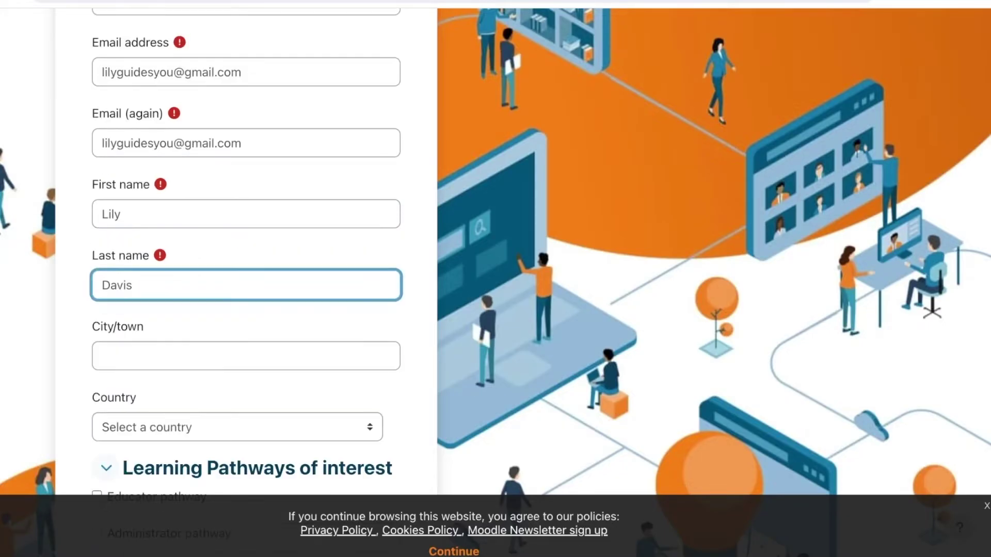
{"action": "key", "text": "Tab"}
{"action": "type", "text": "ISB"}
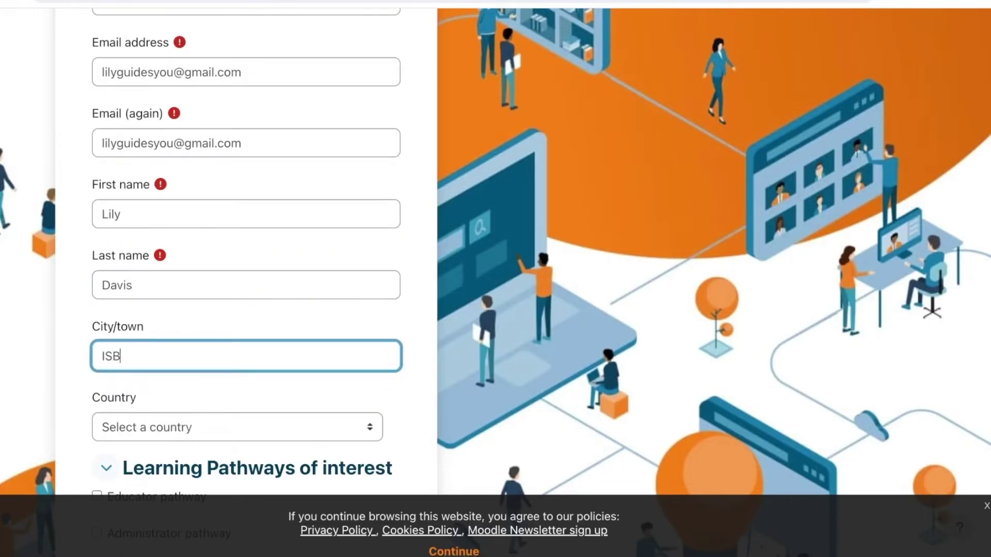
{"action": "key", "text": "Tab"}
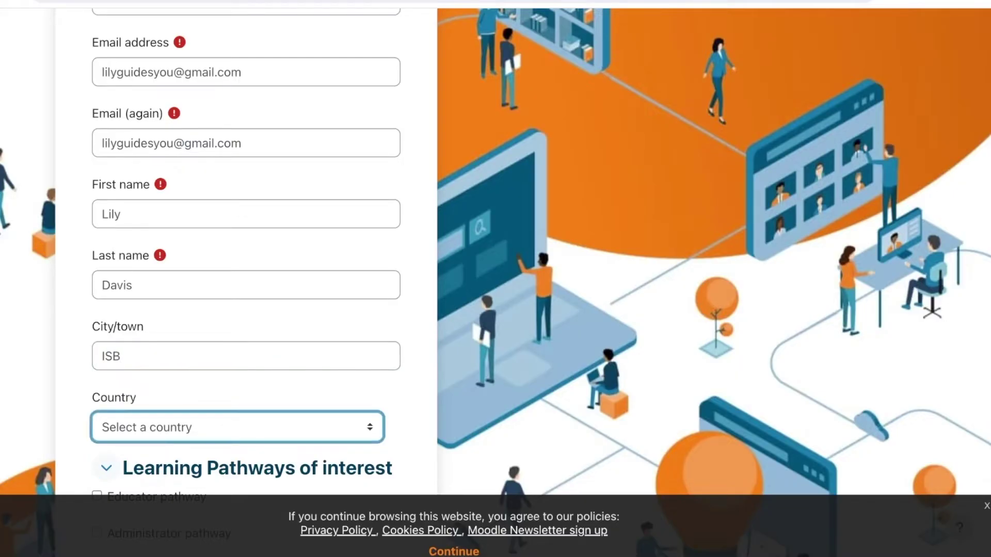
{"action": "key", "text": "p"}
- Select the Educator pathway, complete the reCAPTCHA, and submit the new account
{"action": "scroll", "coordinate": [247, 279], "scroll_direction": "down", "scroll_amount": 6}
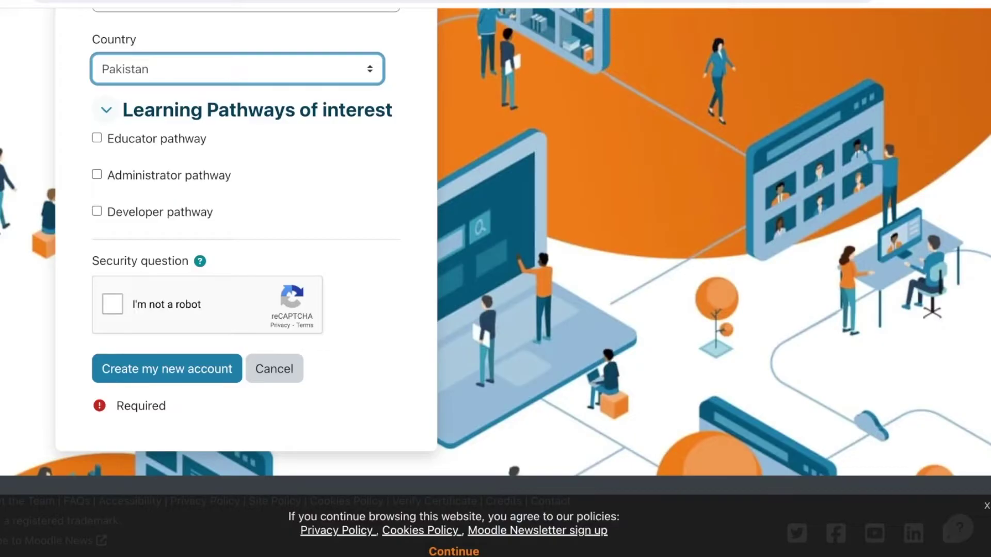
{"action": "left_click", "coordinate": [97, 138]}
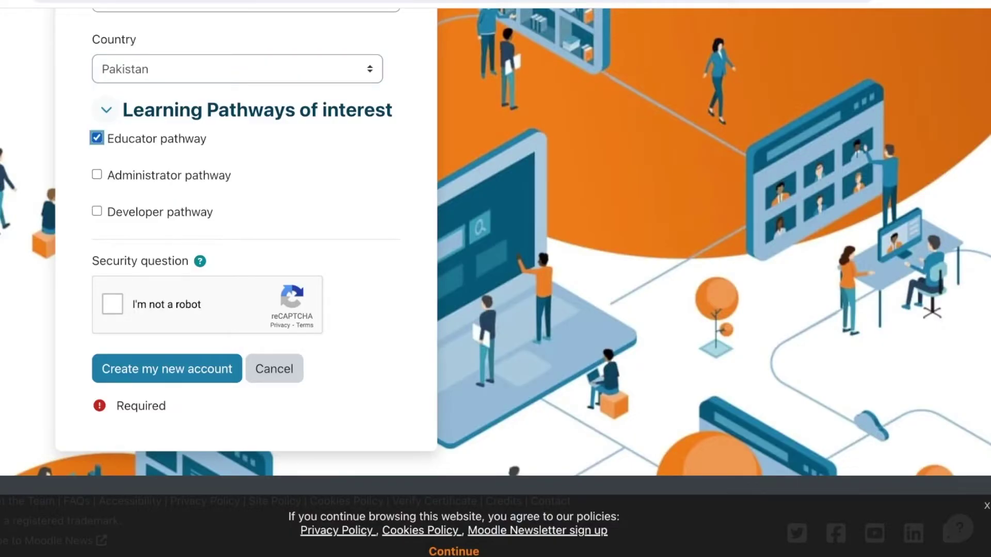
{"action": "left_click", "coordinate": [112, 304]}
{"action": "key", "text": "Tab"}
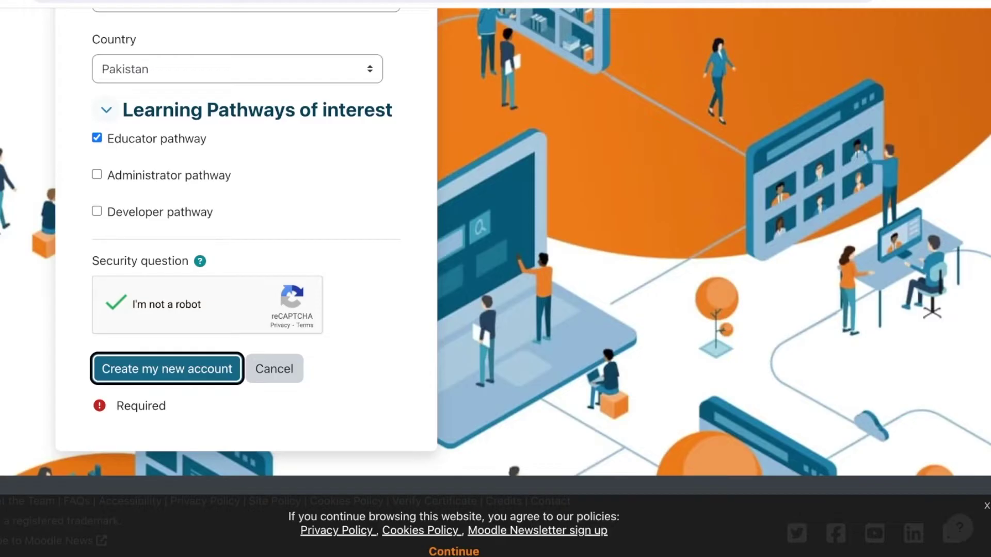
{"action": "key", "text": "Return"}
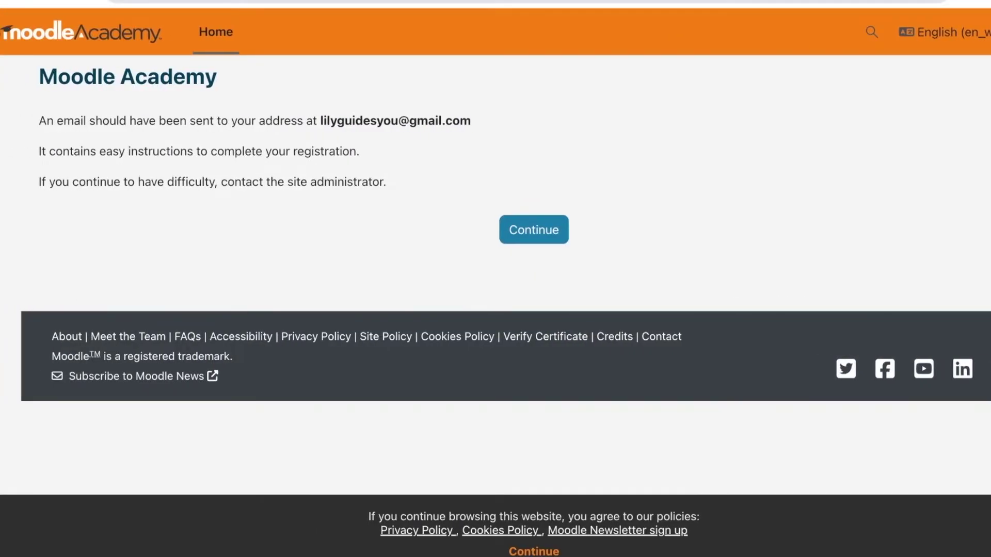
- Open Gmail in a new tab and follow the Moodle Academy confirmation link
{"action": "key", "text": "ctrl+t"}
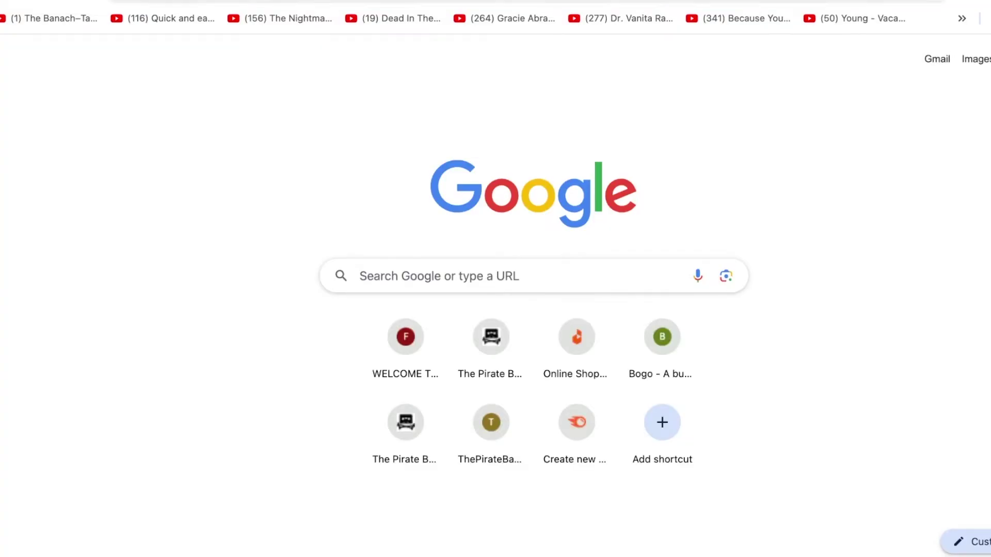
{"action": "key", "text": "Return"}
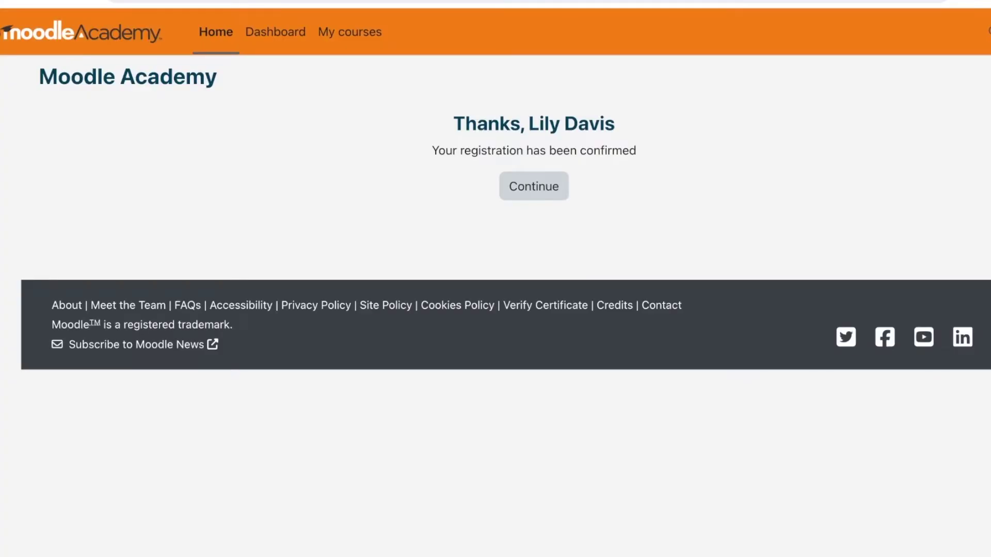
{"action": "left_click", "coordinate": [534, 186]}
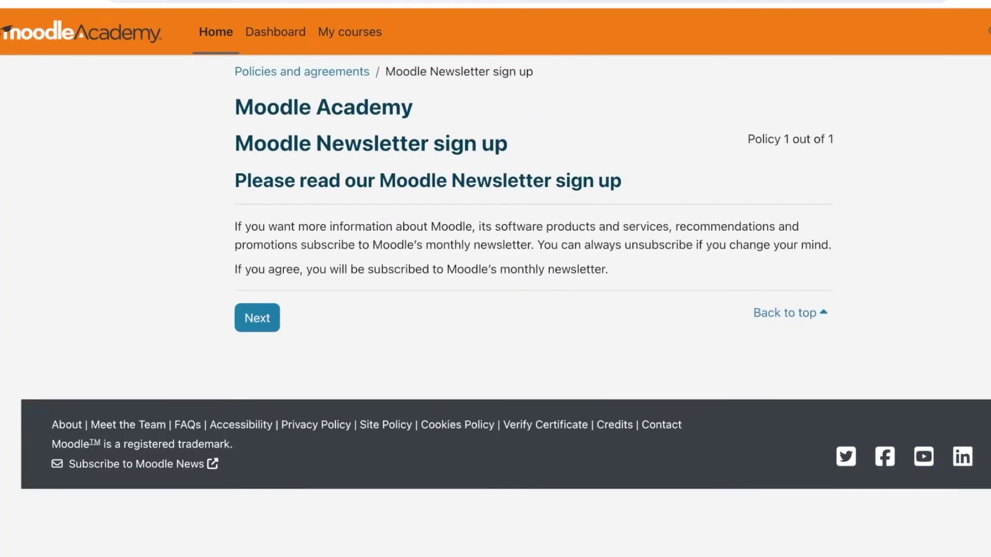
- Choose 'No thanks, I decline Moodle Newsletter sign up' and submit the policy choices
{"action": "left_click", "coordinate": [257, 318]}
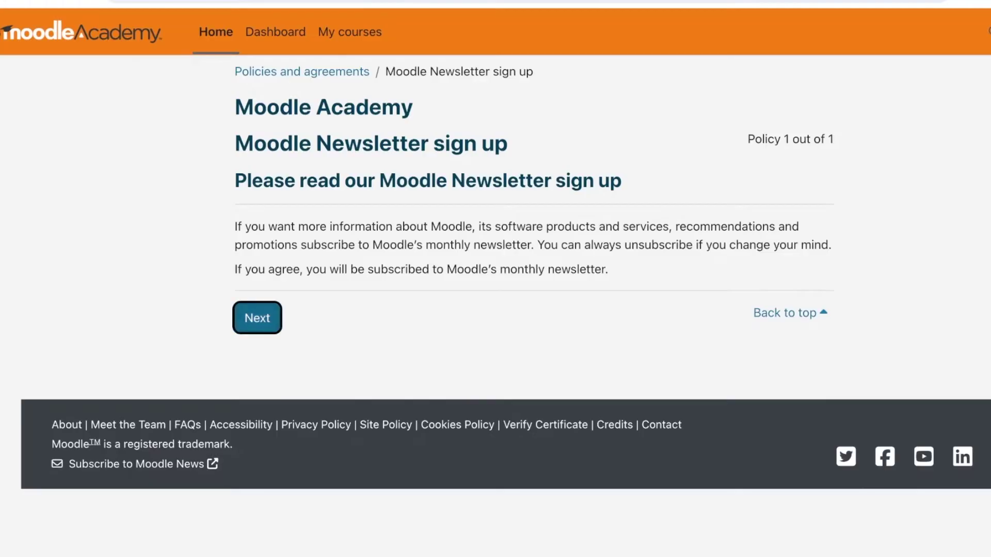
{"action": "scroll", "coordinate": [496, 279], "scroll_direction": "down", "scroll_amount": 8}
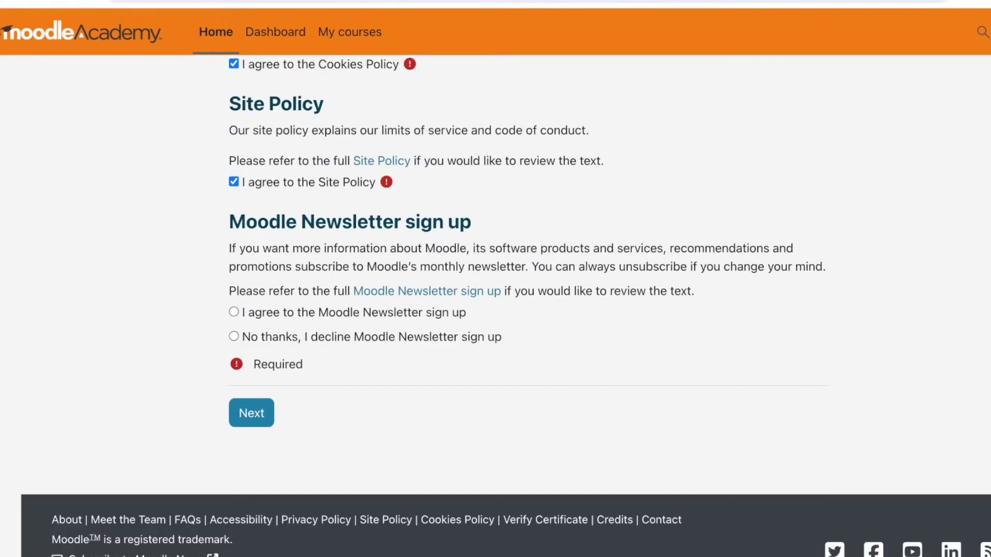
{"action": "left_click", "coordinate": [235, 312]}
{"action": "key", "text": "Down"}
{"action": "key", "text": "Tab"}
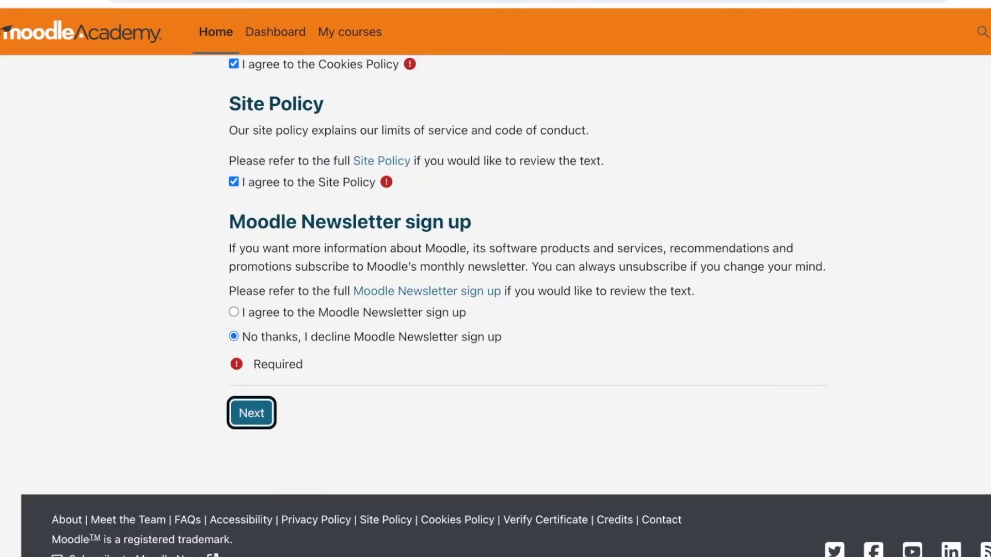
{"action": "key", "text": "Return"}
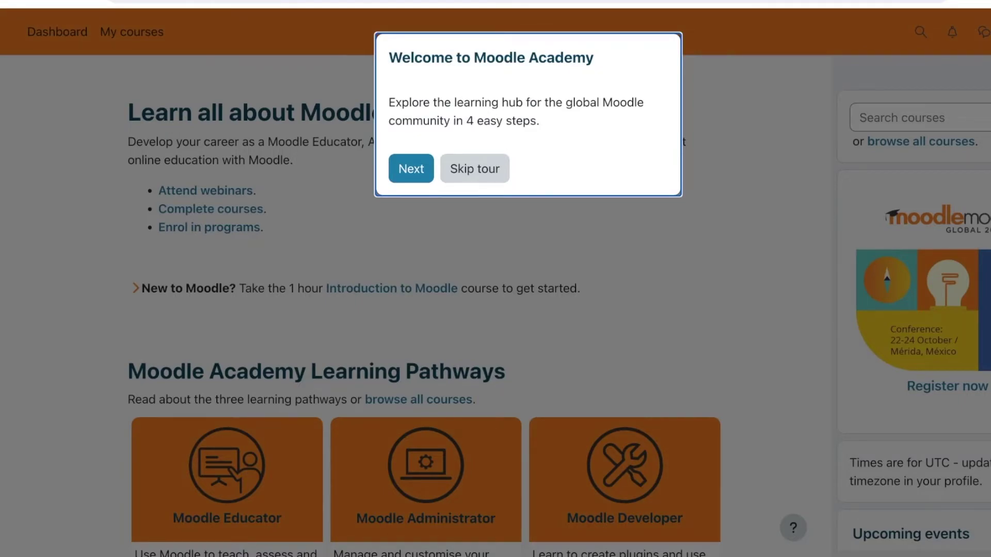
- Advance through the tour's webinars, timezone and Learning Pathways steps, then scroll the home page
{"action": "key", "text": "Return"}
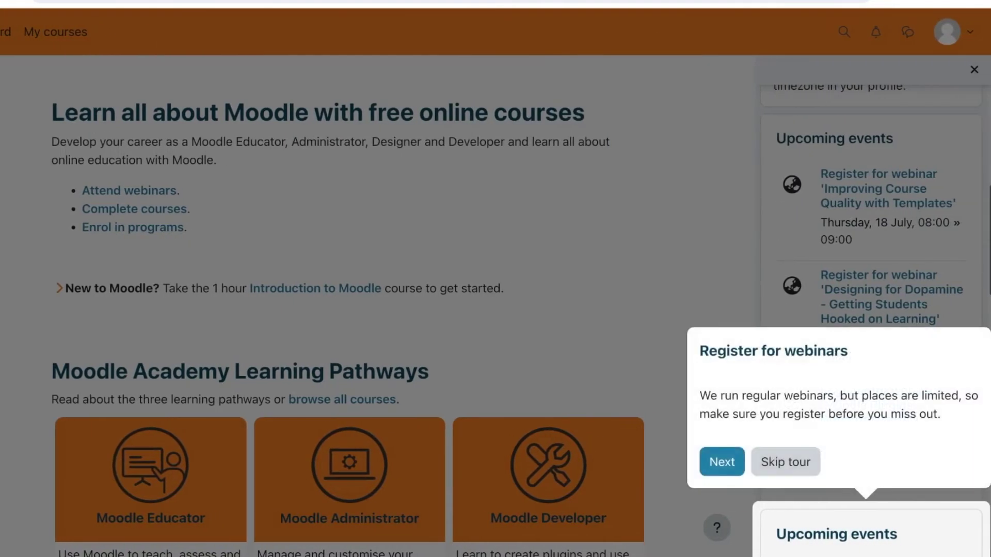
{"action": "key", "text": "Return"}
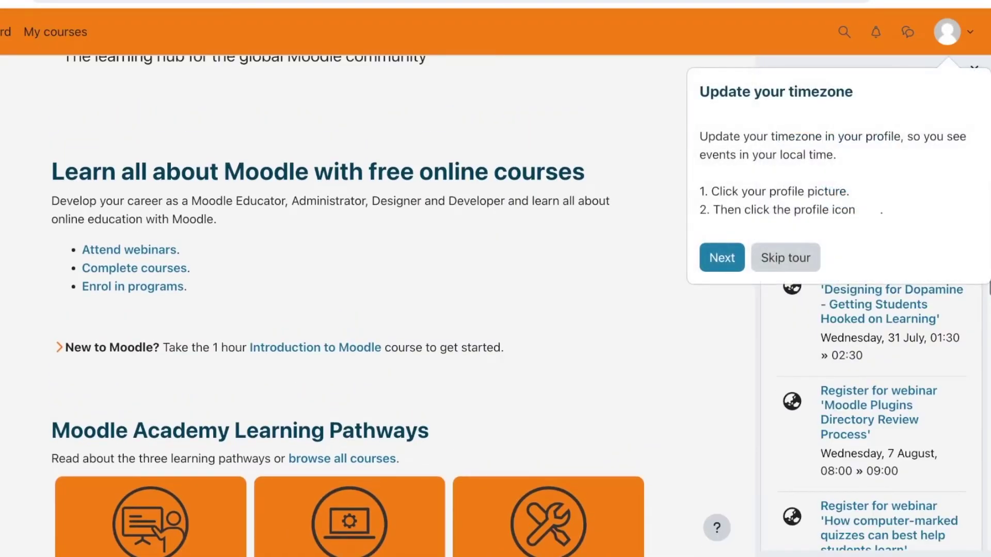
{"action": "key", "text": "Return"}
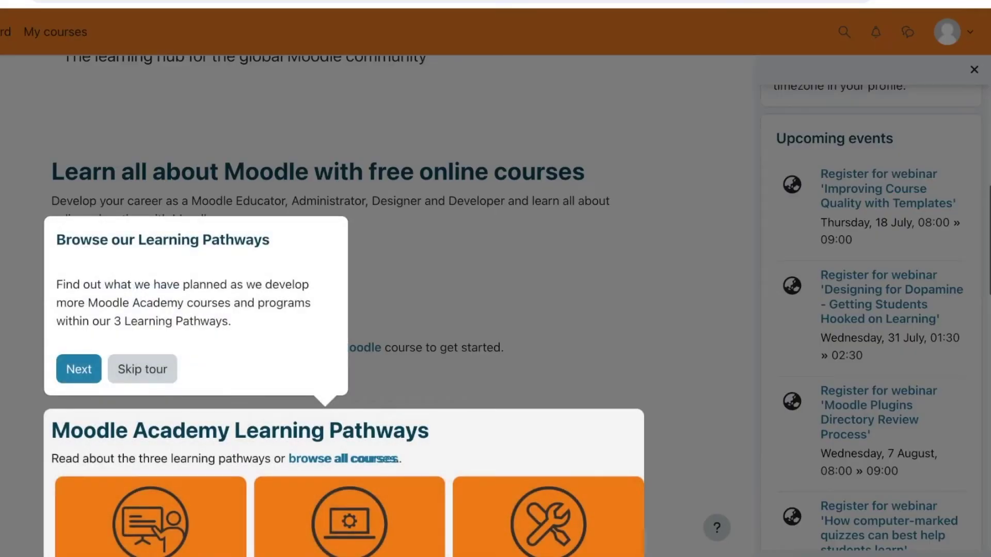
{"action": "key", "text": "Return"}
{"action": "scroll", "coordinate": [346, 305], "scroll_direction": "down", "scroll_amount": 15}
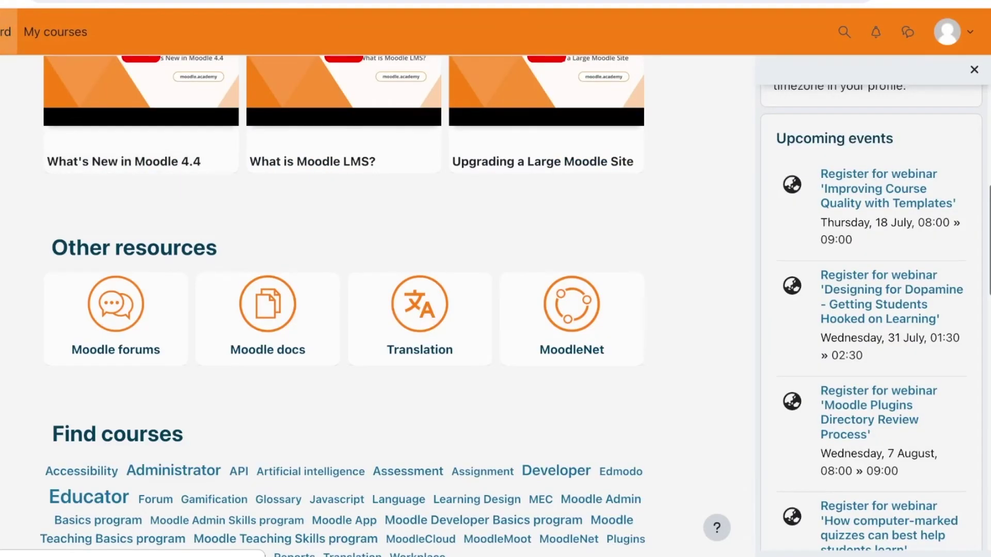
{"action": "scroll", "coordinate": [346, 304], "scroll_direction": "up", "scroll_amount": 8}
{"action": "scroll", "coordinate": [346, 305], "scroll_direction": "up", "scroll_amount": 6}
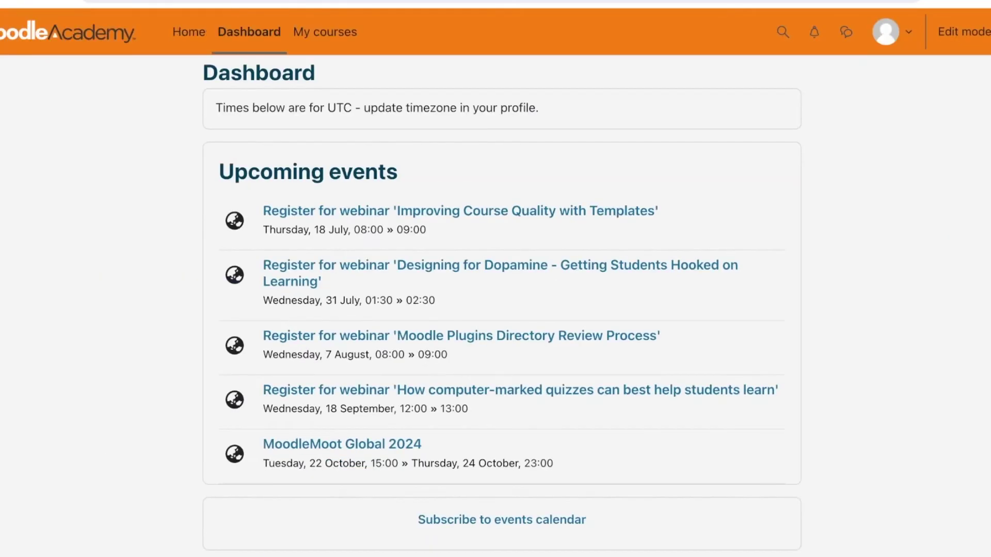
{"action": "scroll", "coordinate": [496, 305], "scroll_direction": "down", "scroll_amount": 8}
{"action": "scroll", "coordinate": [502, 310], "scroll_direction": "up", "scroll_amount": 8}
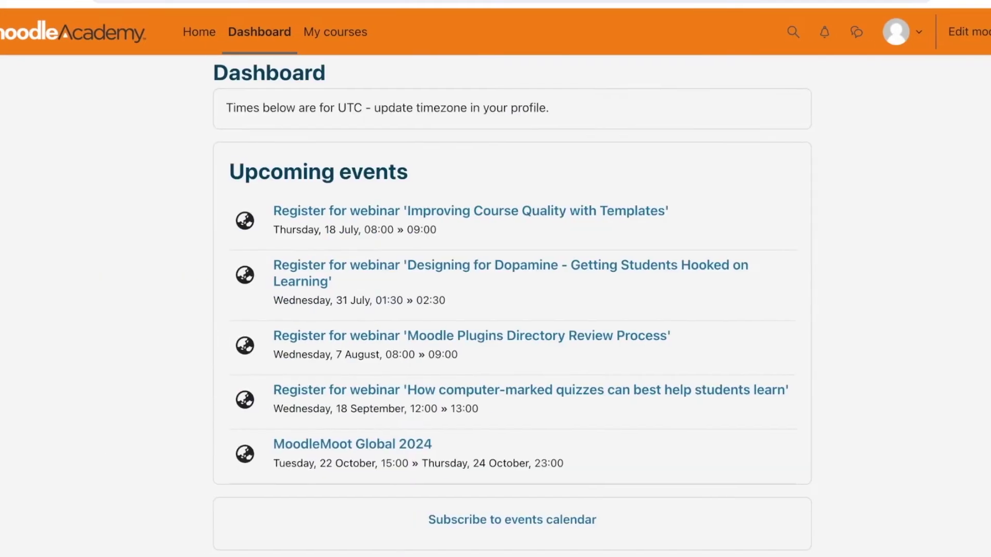
{"action": "scroll", "coordinate": [527, 310], "scroll_direction": "down", "scroll_amount": 3}
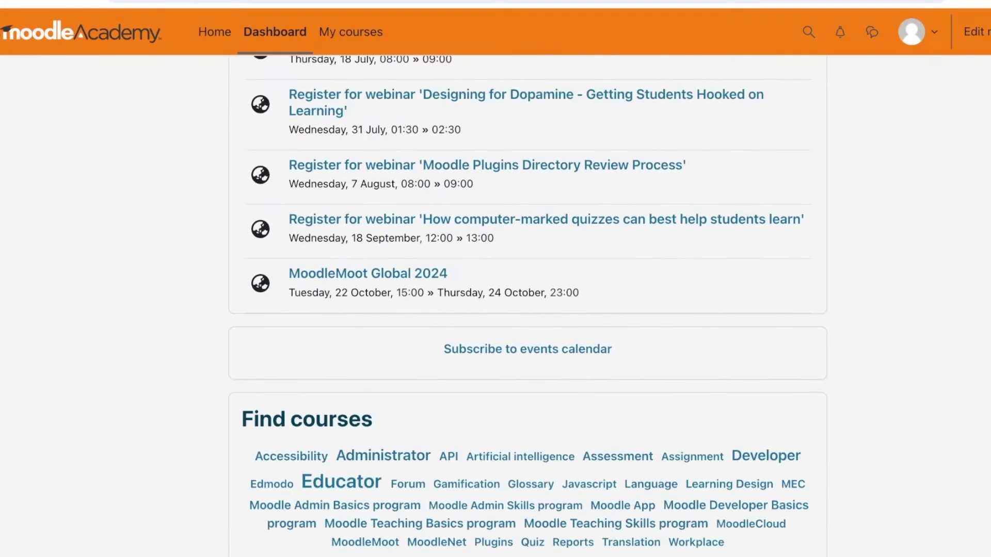
{"action": "scroll", "coordinate": [528, 311], "scroll_direction": "down", "scroll_amount": 7}
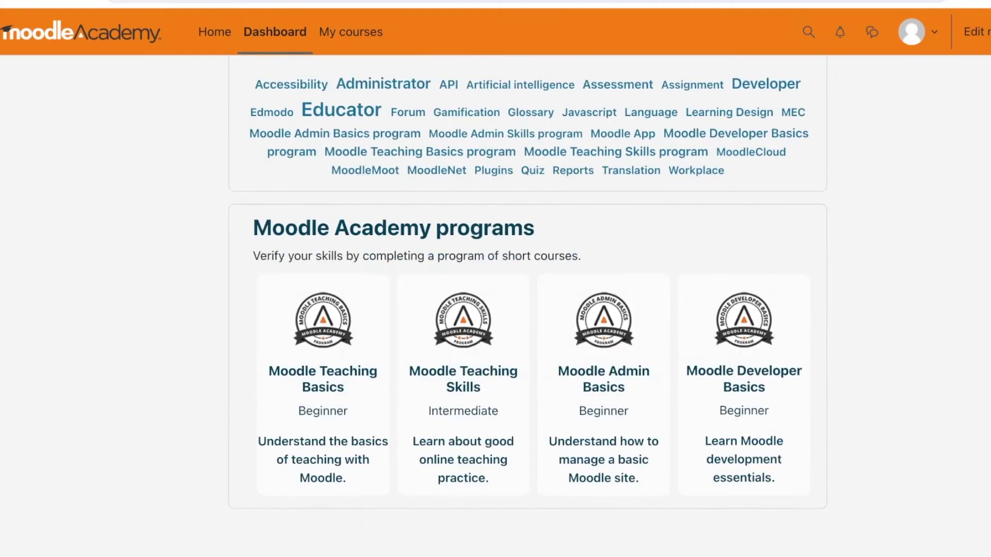
{"action": "scroll", "coordinate": [527, 309], "scroll_direction": "down", "scroll_amount": 2}
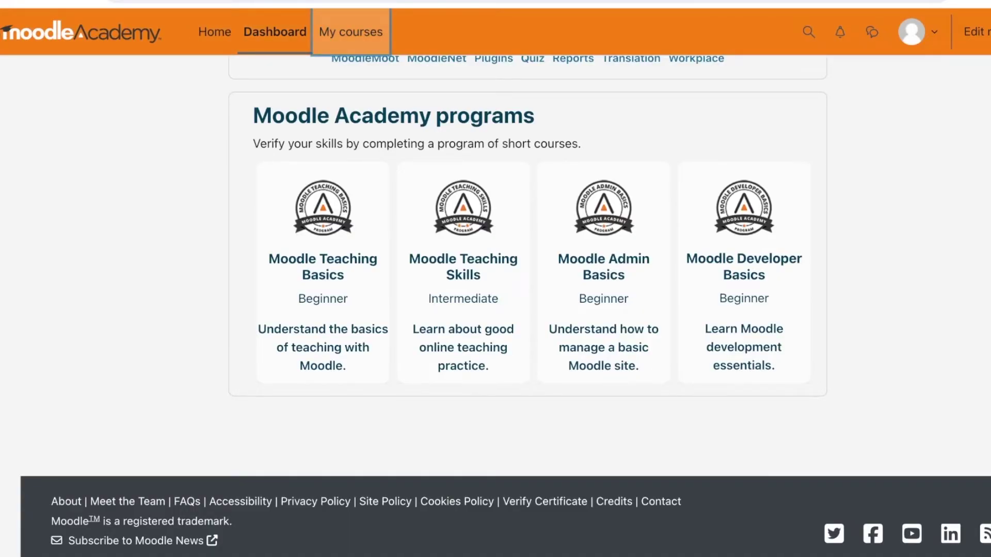
{"action": "key", "text": "Return"}
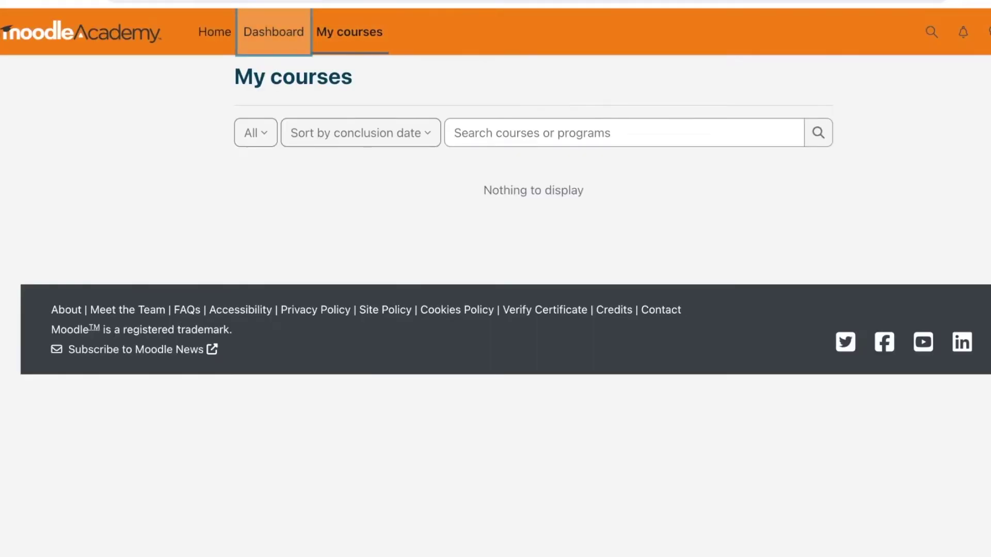
{"action": "key", "text": "Return"}
{"action": "scroll", "coordinate": [527, 310], "scroll_direction": "down", "scroll_amount": 10}
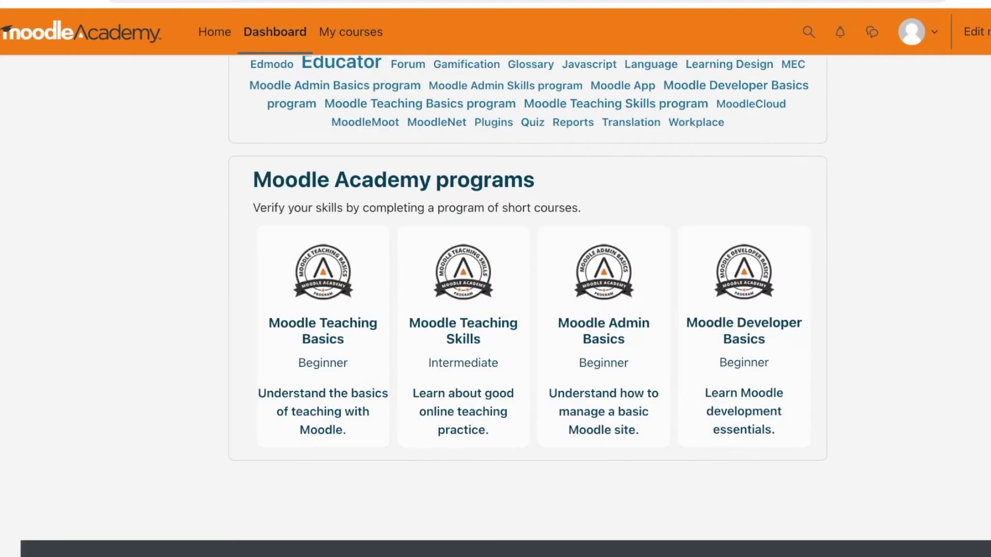
{"action": "scroll", "coordinate": [527, 310], "scroll_direction": "up", "scroll_amount": 4}
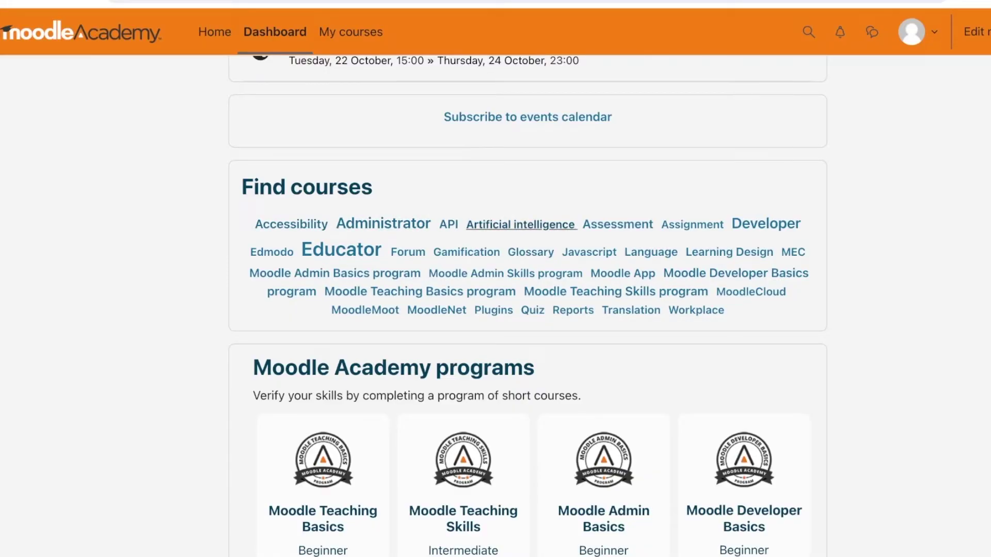
- Browse the Artificial intelligence course listing and open the Moodle Teaching with AI course
{"action": "left_click", "coordinate": [521, 224]}
{"action": "scroll", "coordinate": [528, 258], "scroll_direction": "down", "scroll_amount": 3}
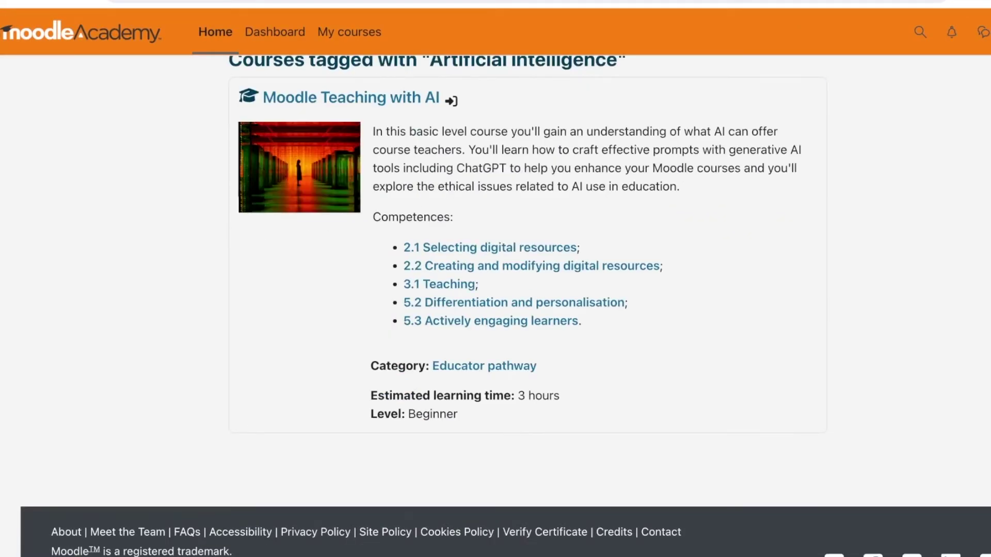
{"action": "scroll", "coordinate": [490, 227], "scroll_direction": "down", "scroll_amount": 1}
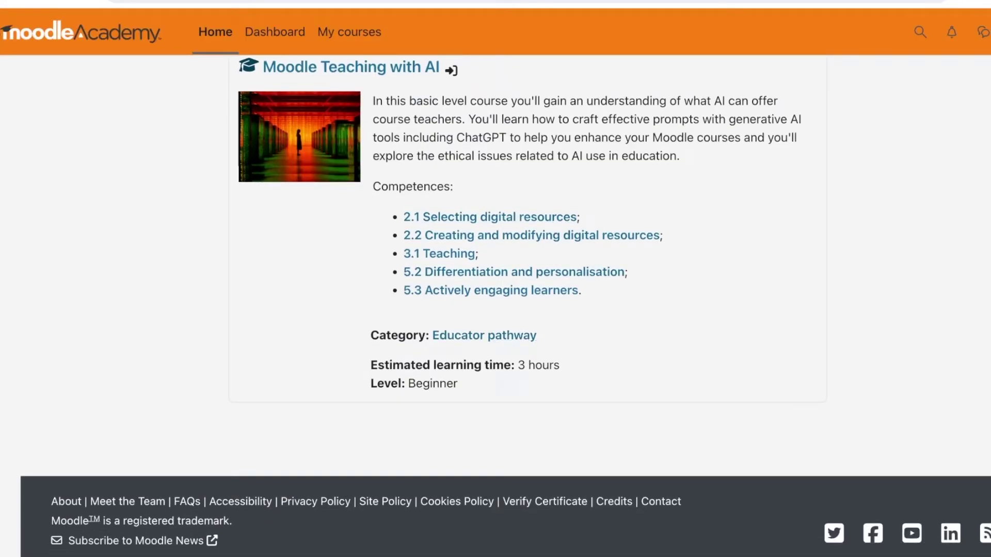
{"action": "left_click_drag", "start_coordinate": [443, 365], "coordinate": [536, 364]}
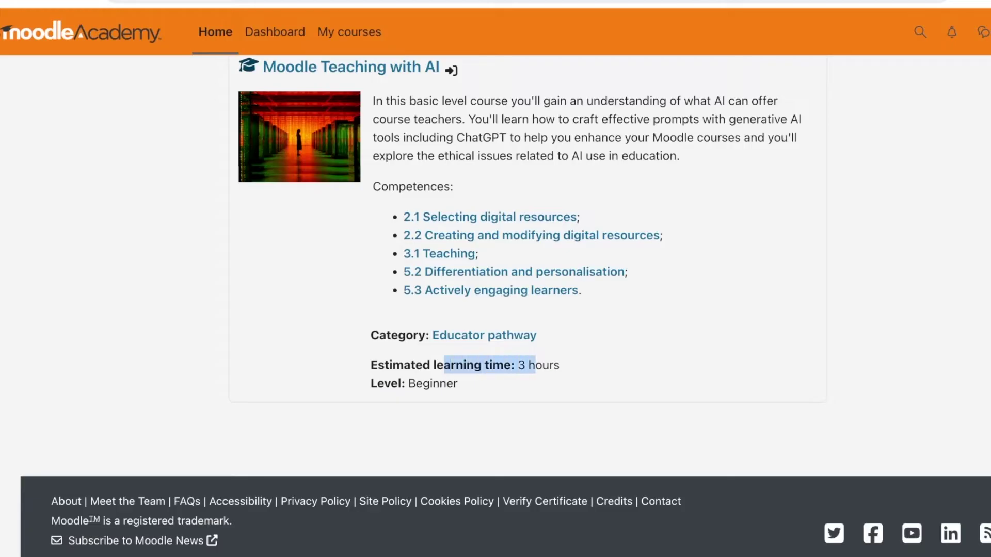
{"action": "left_click", "coordinate": [536, 365]}
{"action": "scroll", "coordinate": [506, 307], "scroll_direction": "up", "scroll_amount": 3}
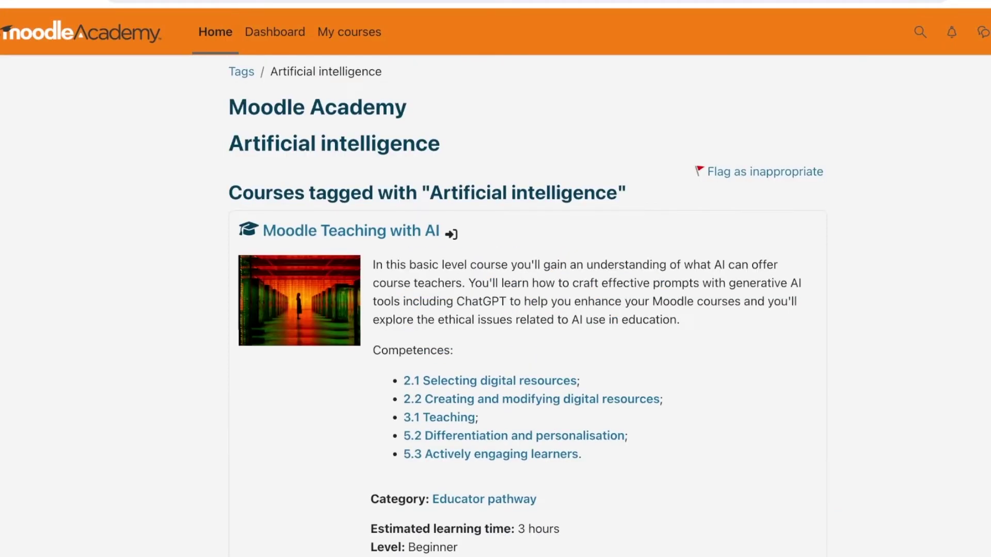
{"action": "scroll", "coordinate": [525, 309], "scroll_direction": "down", "scroll_amount": 3}
{"action": "scroll", "coordinate": [351, 232], "scroll_direction": "up", "scroll_amount": 3}
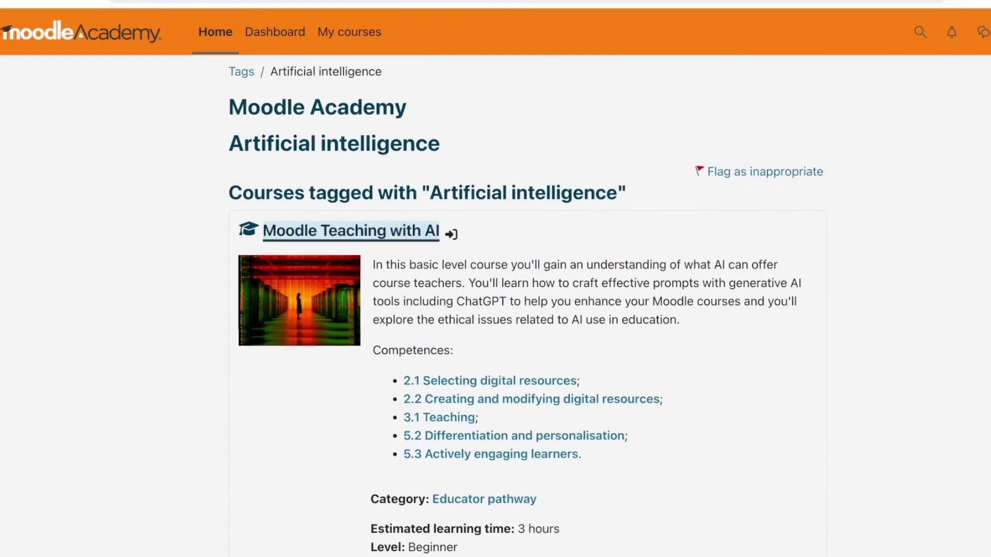
{"action": "left_click", "coordinate": [351, 230]}
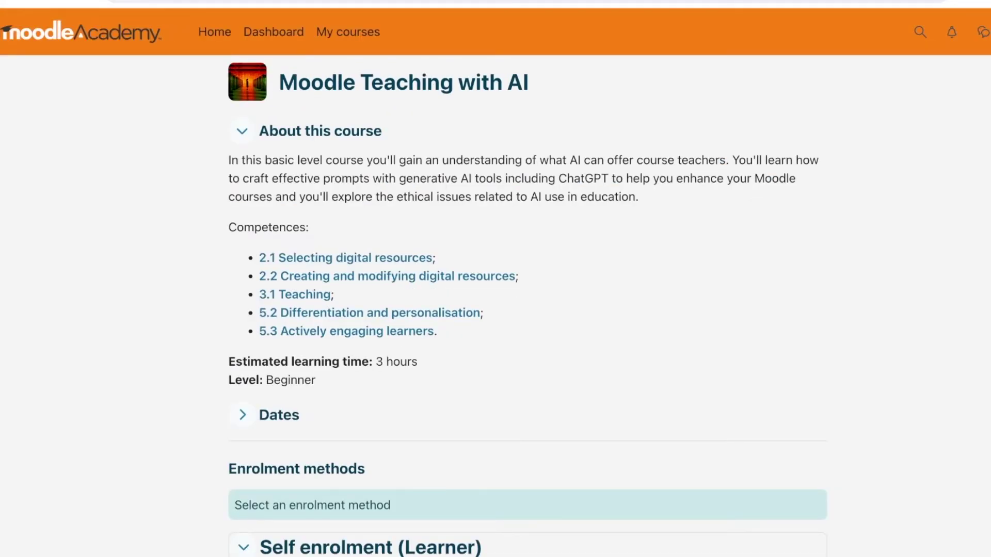
- Check the course dates, then self-enrol as Learner in Moodle Teaching with AI
{"action": "scroll", "coordinate": [351, 231], "scroll_direction": "down", "scroll_amount": 1}
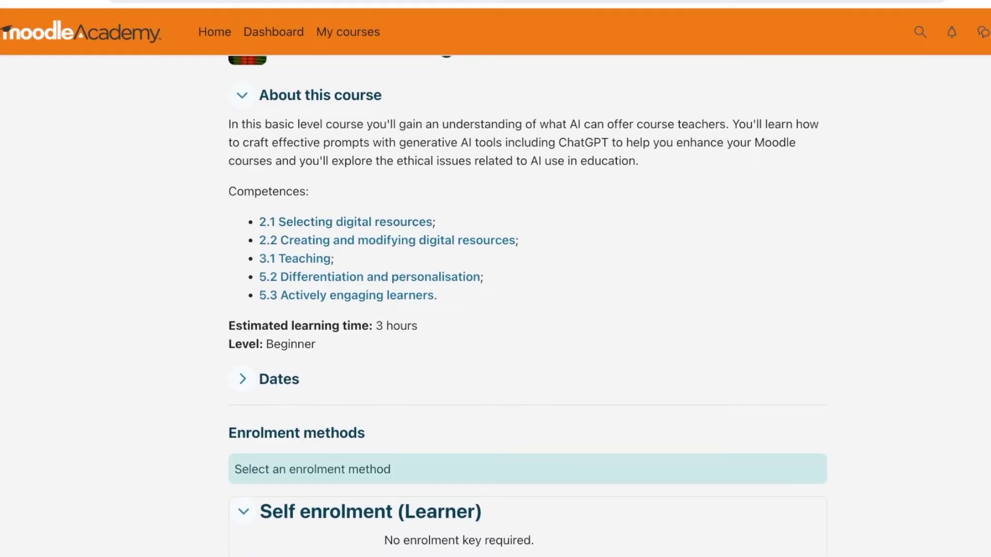
{"action": "scroll", "coordinate": [527, 307], "scroll_direction": "up", "scroll_amount": 1}
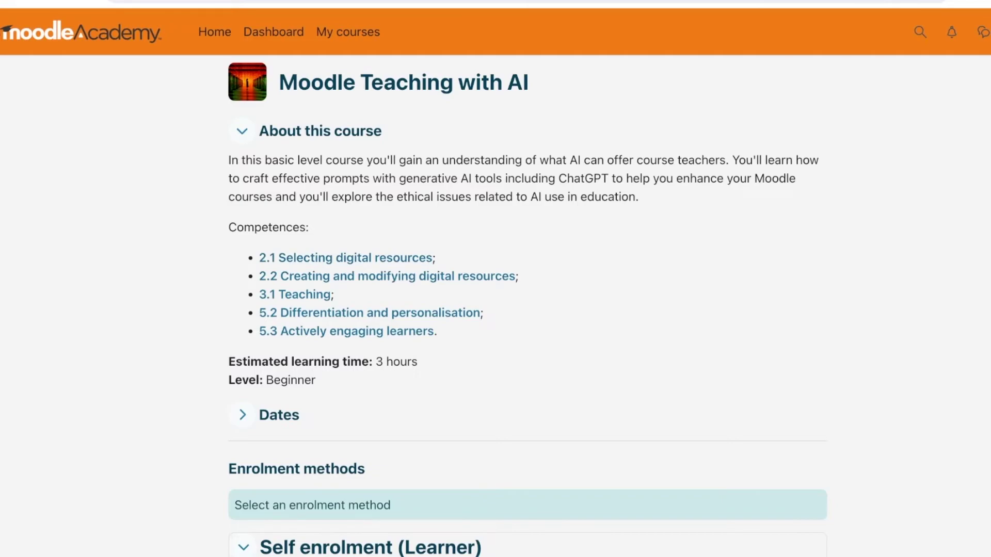
{"action": "left_click", "coordinate": [242, 416]}
{"action": "scroll", "coordinate": [526, 306], "scroll_direction": "down", "scroll_amount": 3}
{"action": "left_click", "coordinate": [242, 315]}
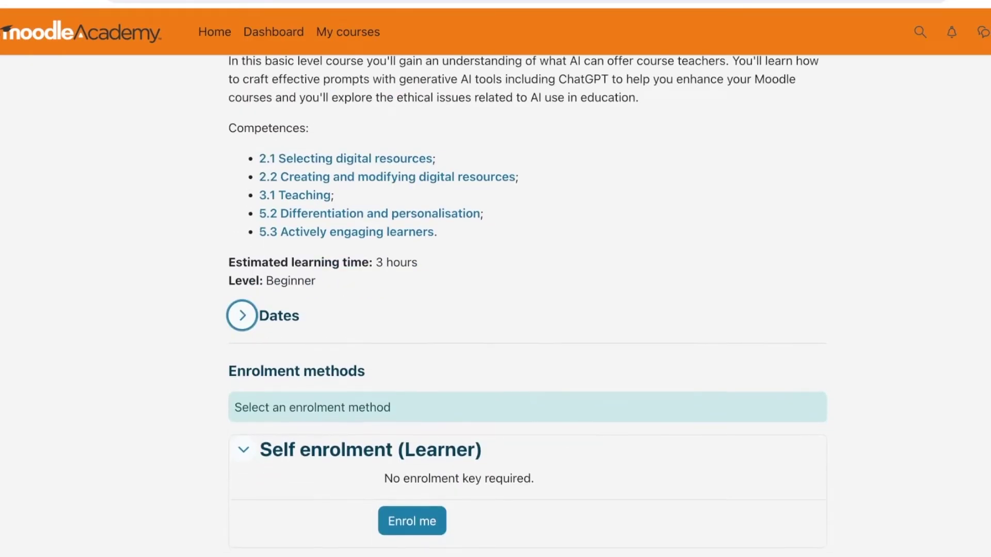
{"action": "scroll", "coordinate": [527, 306], "scroll_direction": "down", "scroll_amount": 3}
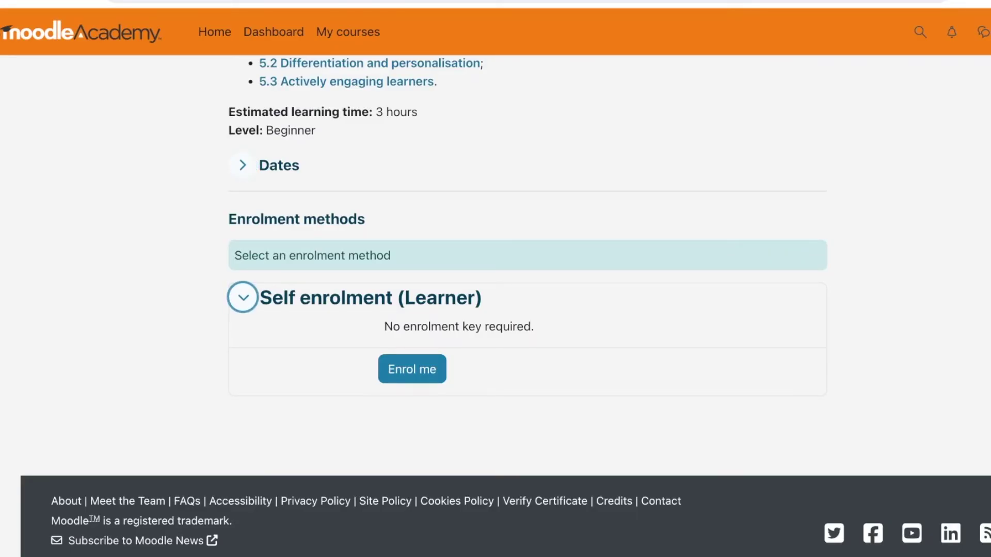
{"action": "key", "text": "Tab"}
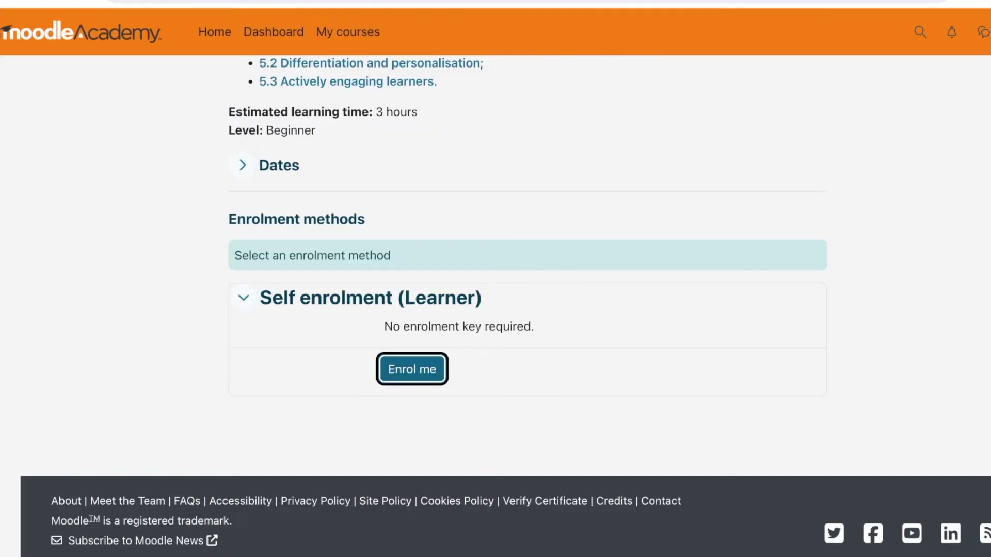
{"action": "key", "text": "Return"}
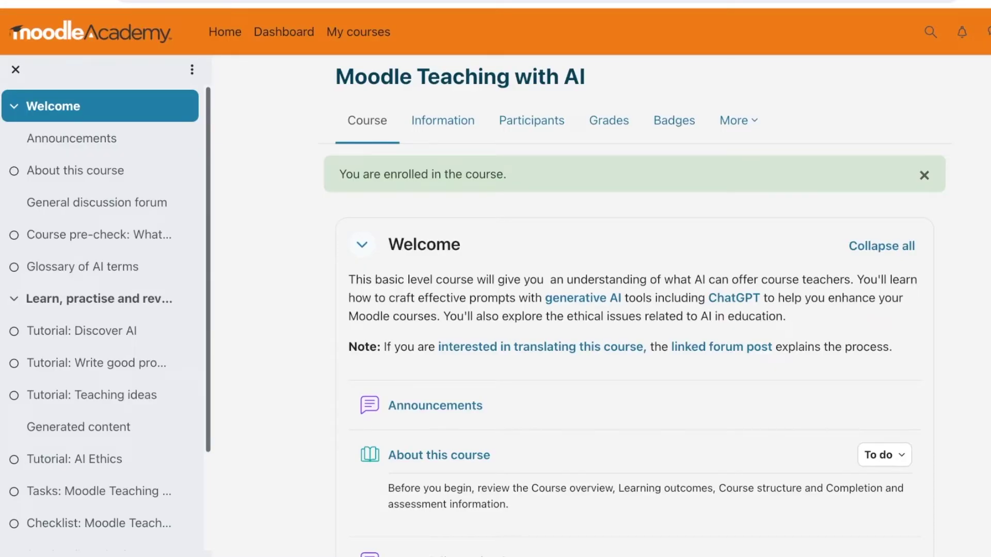
- Collapse the course's Welcome section and scroll through the Learn, practise and review items to Course check
{"action": "key", "text": "Tab"}
{"action": "key", "text": "shift+Tab"}
{"action": "key", "text": "Return"}
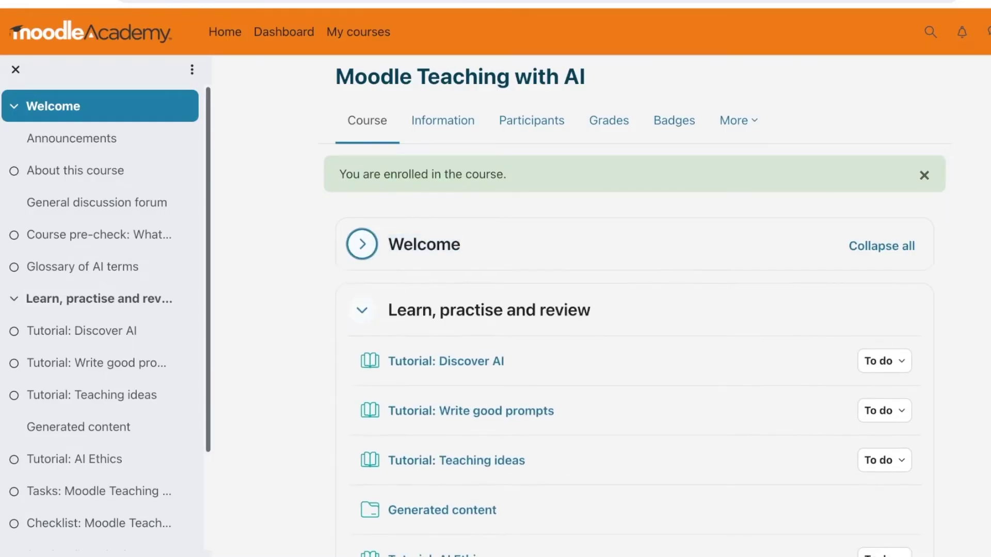
{"action": "scroll", "coordinate": [635, 311], "scroll_direction": "down", "scroll_amount": 3}
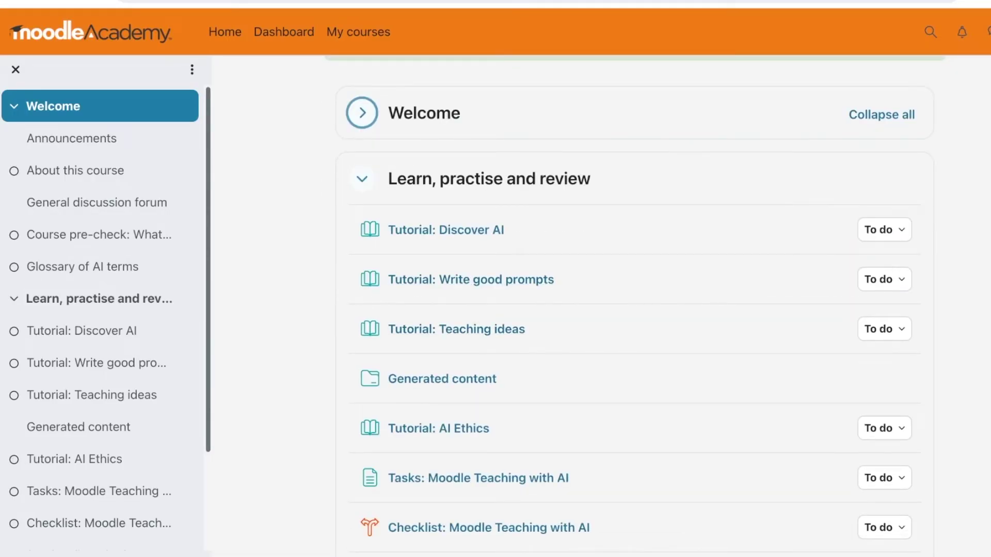
{"action": "scroll", "coordinate": [635, 311], "scroll_direction": "down", "scroll_amount": 8}
{"action": "scroll", "coordinate": [635, 310], "scroll_direction": "down", "scroll_amount": 3}
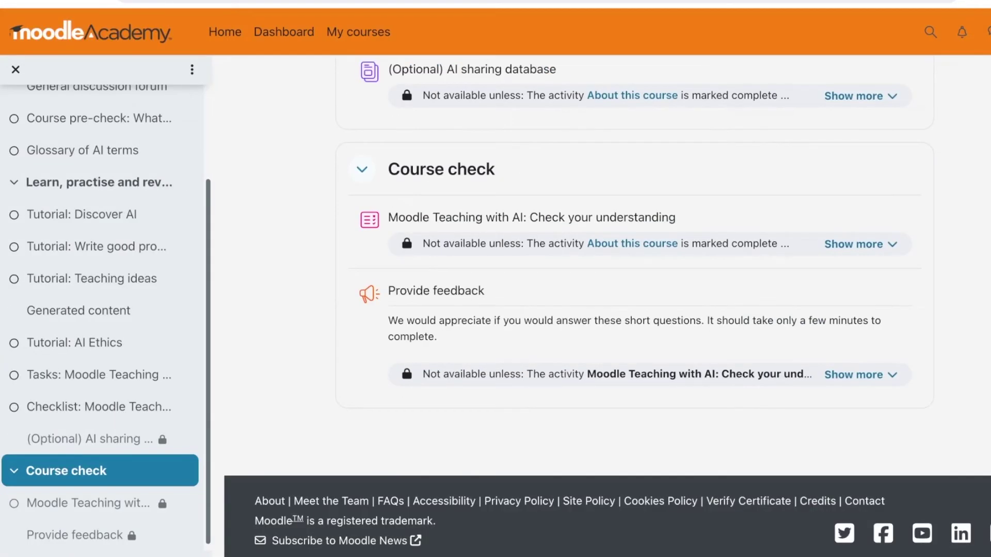
{"action": "scroll", "coordinate": [599, 307], "scroll_direction": "up", "scroll_amount": 8}
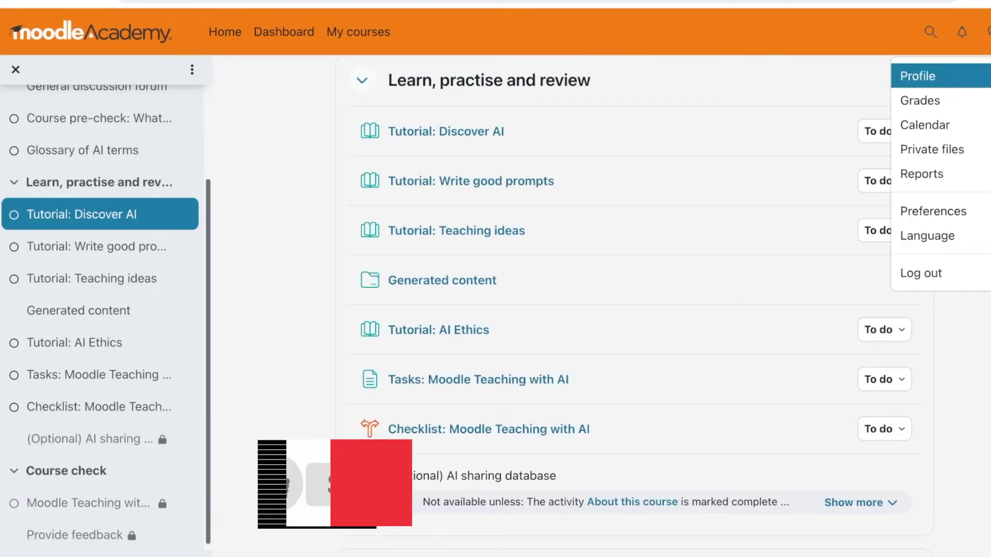
- Open My courses to see Moodle Teaching with AI listed at 0% completed
{"action": "left_click", "coordinate": [359, 32]}
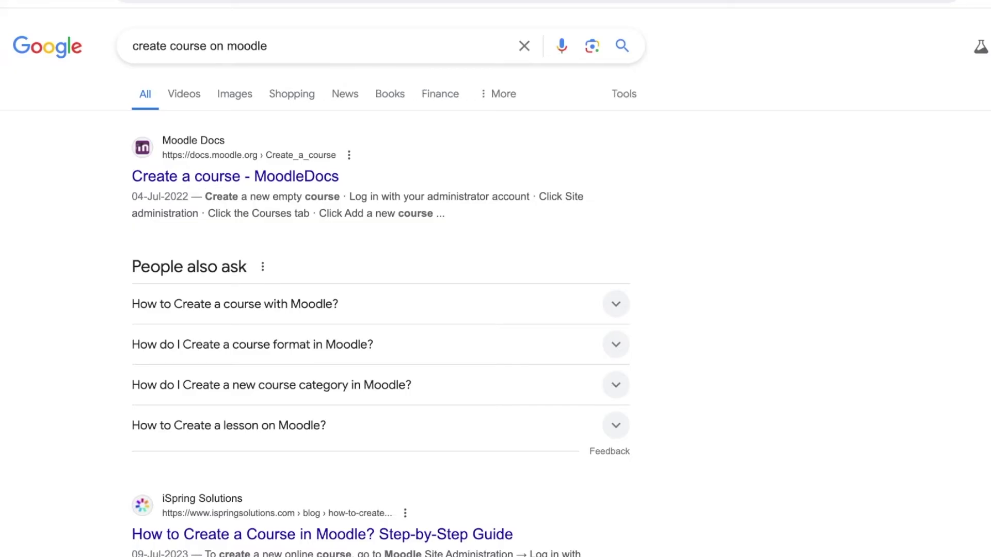
{"action": "scroll", "coordinate": [496, 279], "scroll_direction": "down", "scroll_amount": 1}
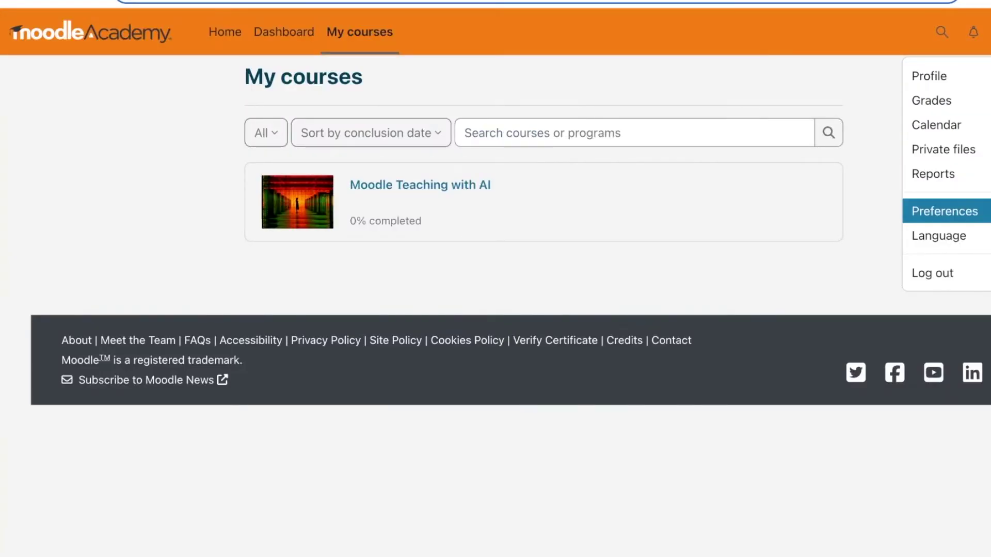
- Open the profile page and scroll through its user details and course profiles
{"action": "key", "text": "Escape"}
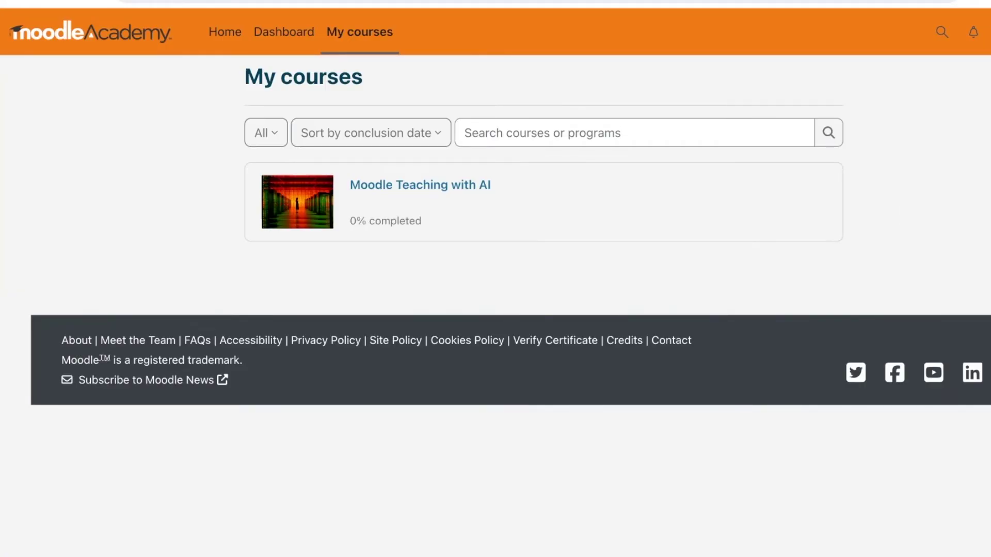
{"action": "scroll", "coordinate": [537, 310], "scroll_direction": "down", "scroll_amount": 8}
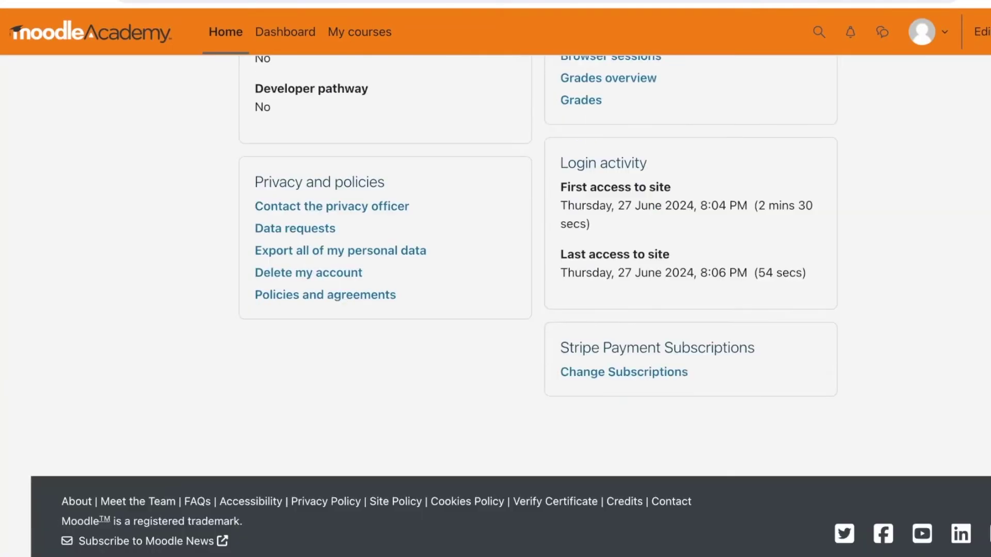
{"action": "scroll", "coordinate": [536, 310], "scroll_direction": "up", "scroll_amount": 8}
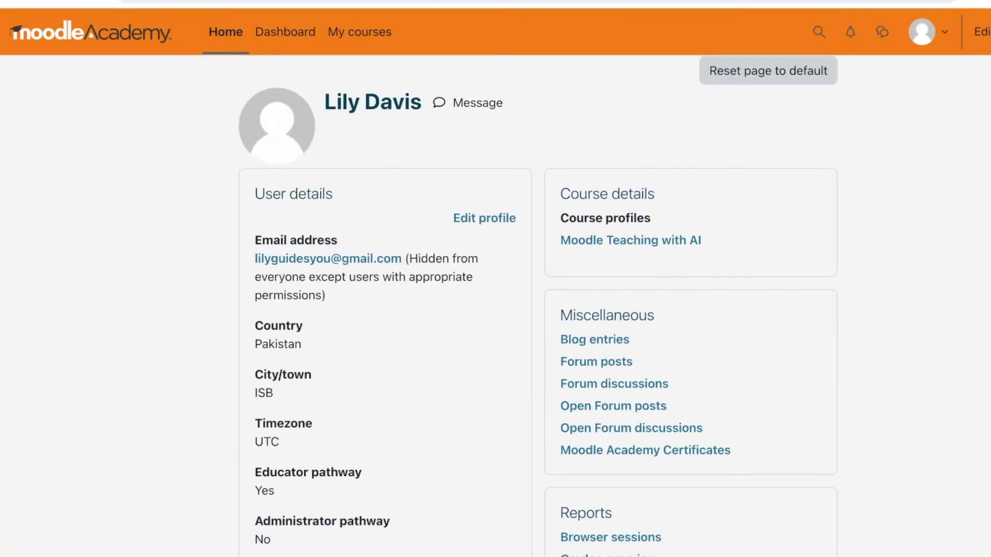
{"action": "left_click", "coordinate": [285, 32]}
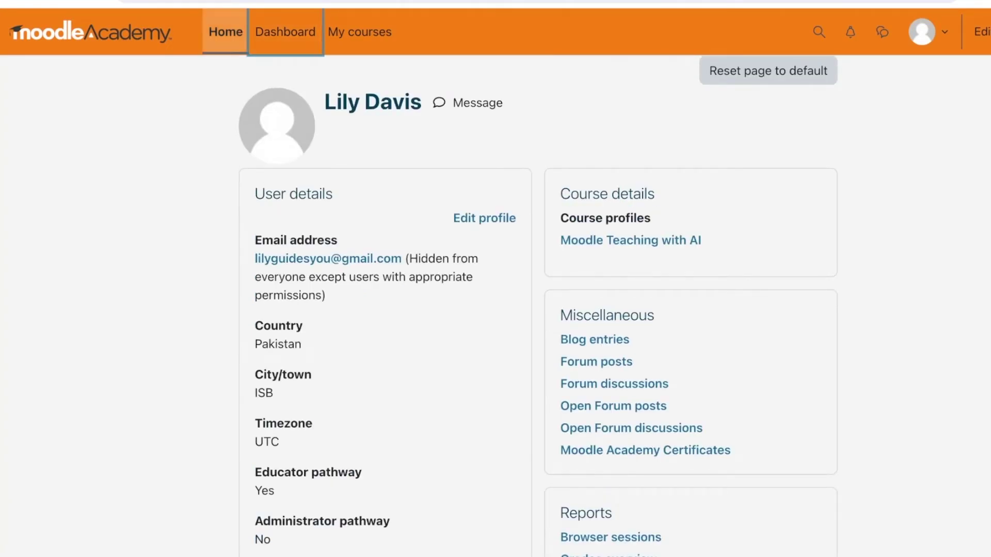
{"action": "scroll", "coordinate": [537, 310], "scroll_direction": "down", "scroll_amount": 12}
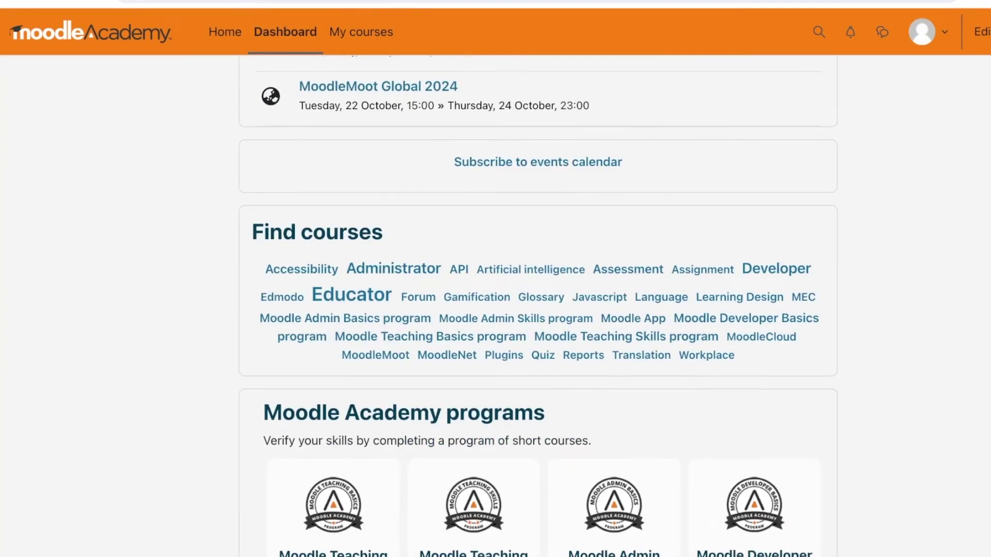
{"action": "scroll", "coordinate": [537, 310], "scroll_direction": "up", "scroll_amount": 12}
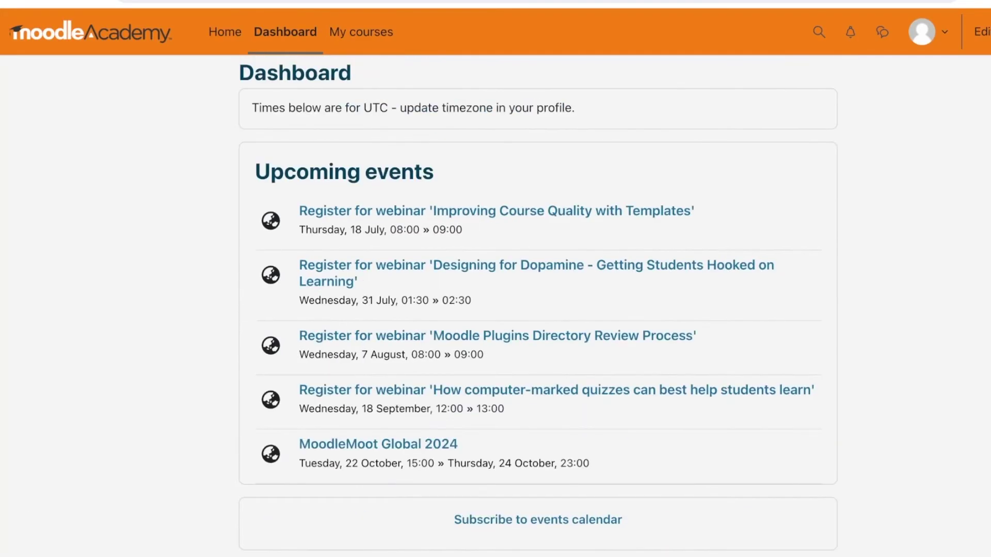
{"action": "left_click", "coordinate": [985, 85]}
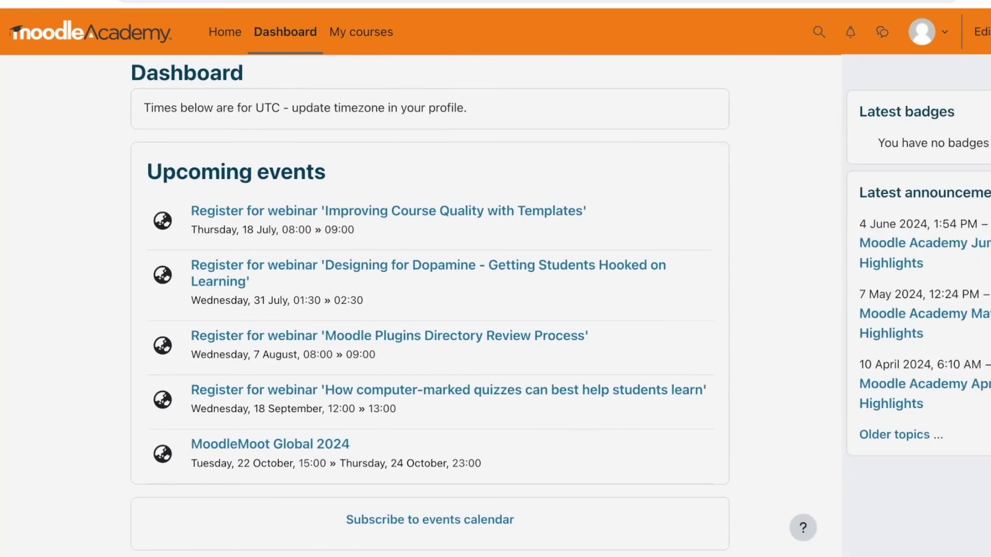
{"action": "key", "text": "Escape"}
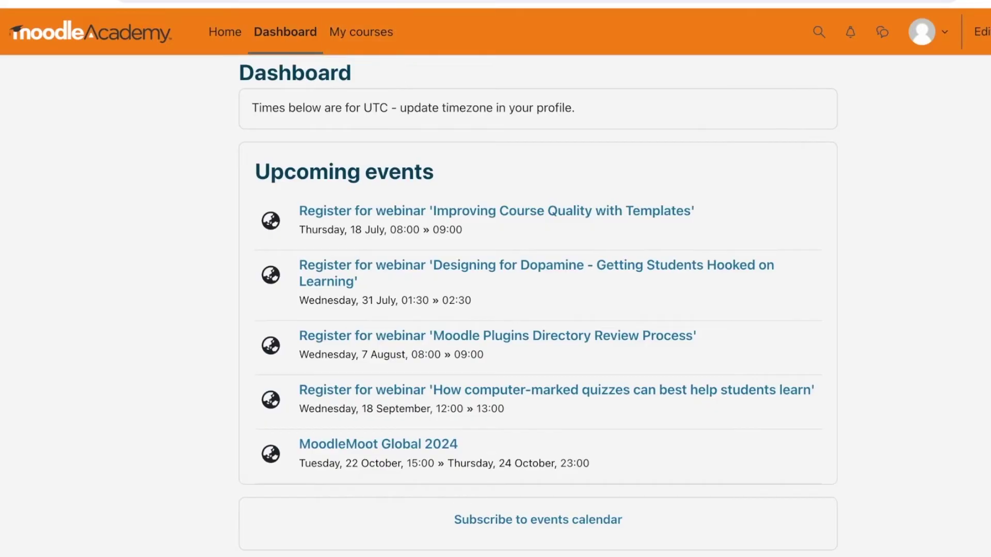
{"action": "left_click", "coordinate": [927, 32]}
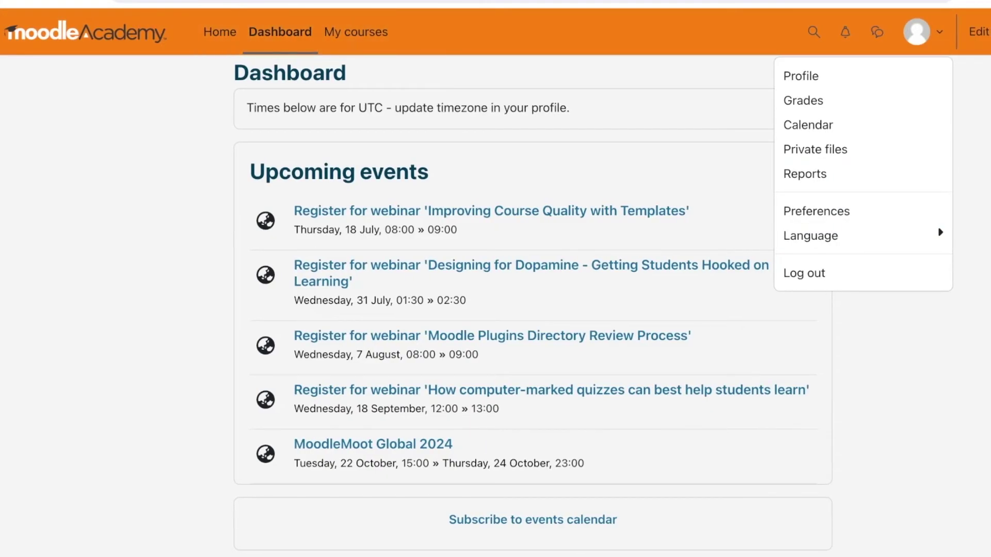
{"action": "key", "text": "ctrl+l"}
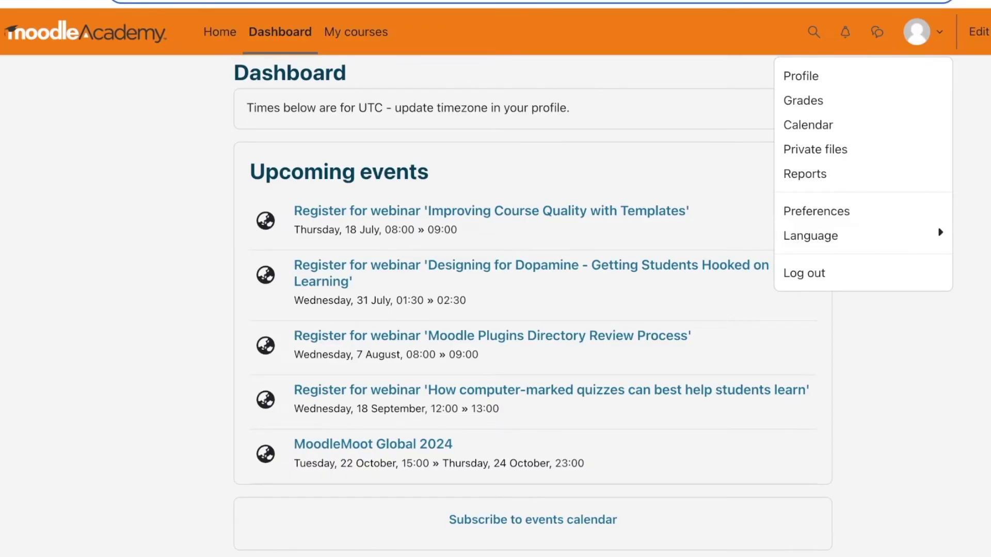
{"action": "key", "text": "Return"}
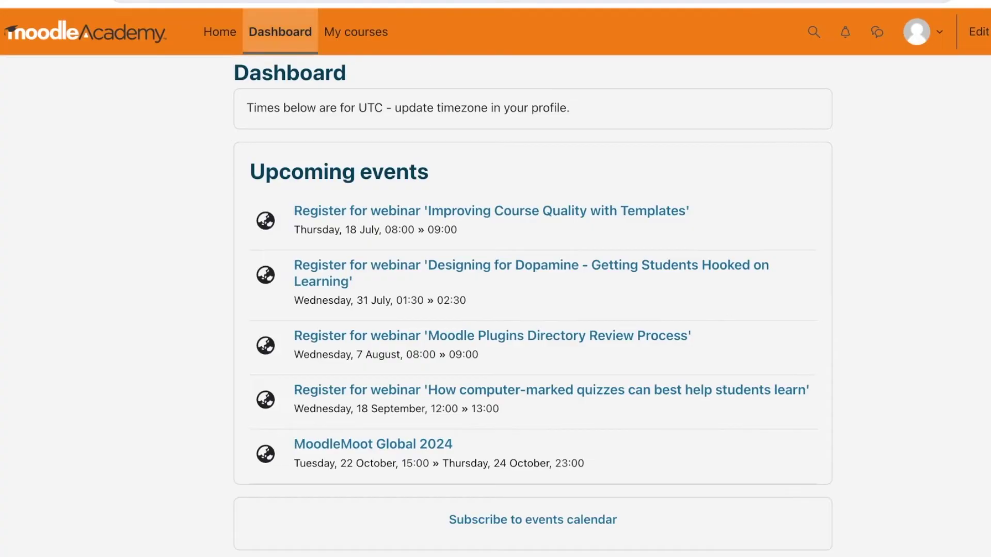
{"action": "scroll", "coordinate": [532, 304], "scroll_direction": "down", "scroll_amount": 8}
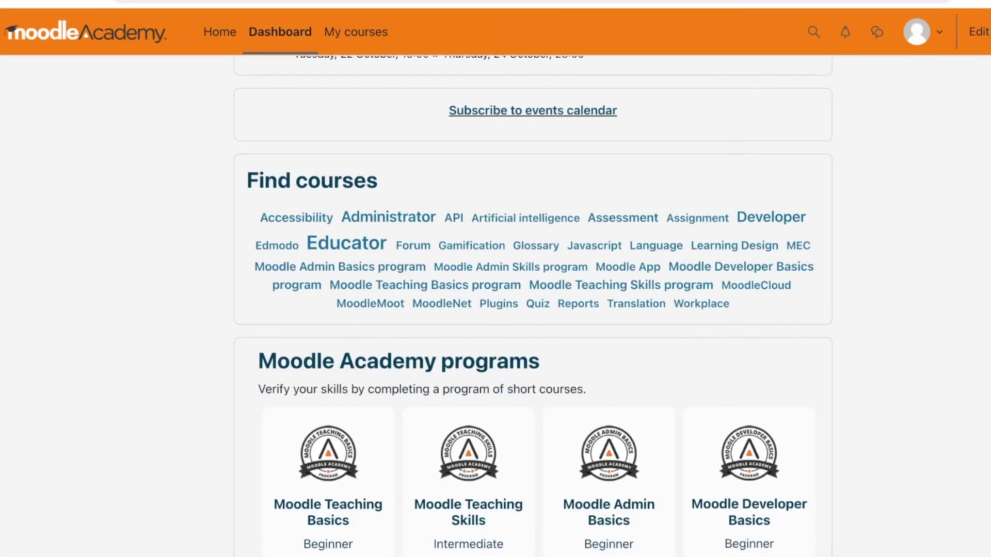
{"action": "scroll", "coordinate": [533, 304], "scroll_direction": "up", "scroll_amount": 7}
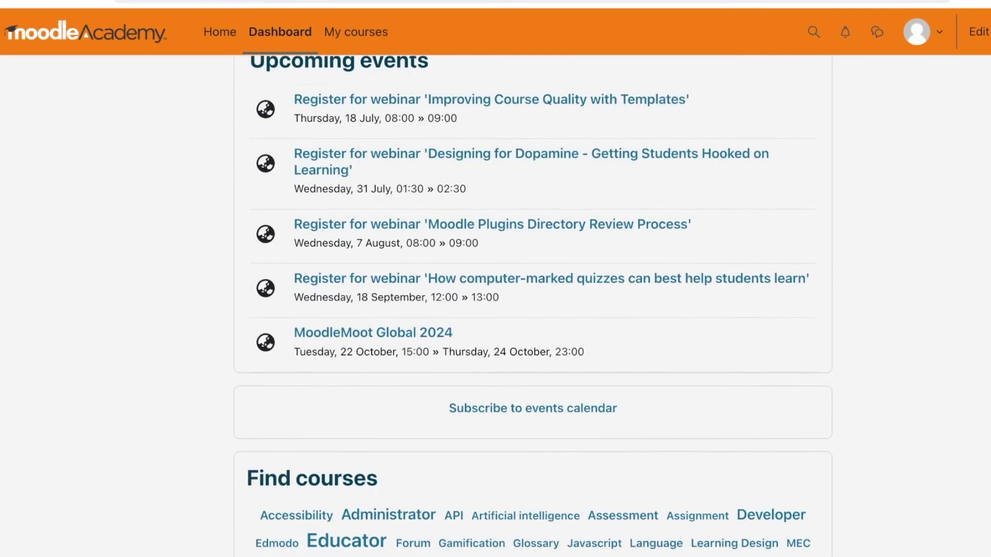
{"action": "scroll", "coordinate": [532, 304], "scroll_direction": "down", "scroll_amount": 8}
{"action": "scroll", "coordinate": [533, 305], "scroll_direction": "up", "scroll_amount": 1}
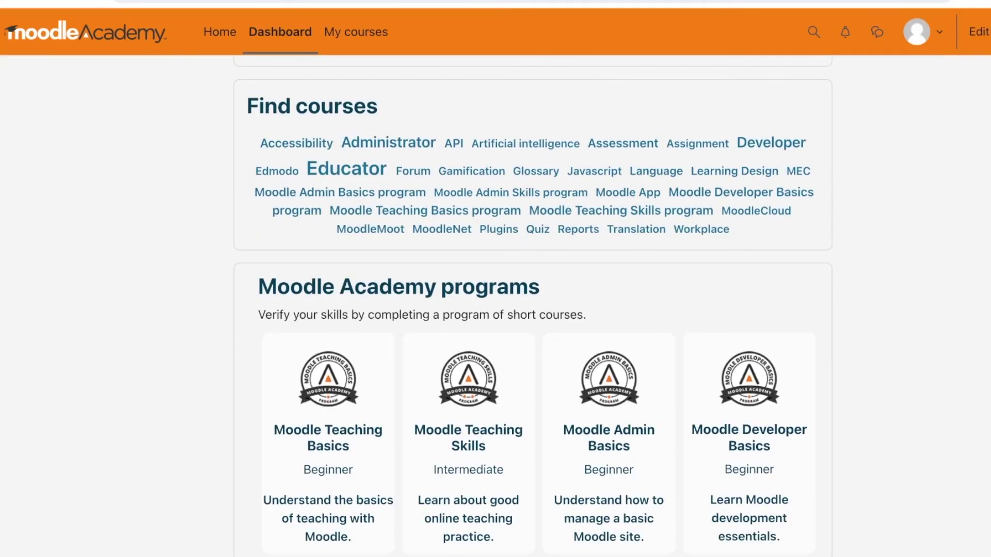
{"action": "scroll", "coordinate": [328, 279], "scroll_direction": "down", "scroll_amount": 3}
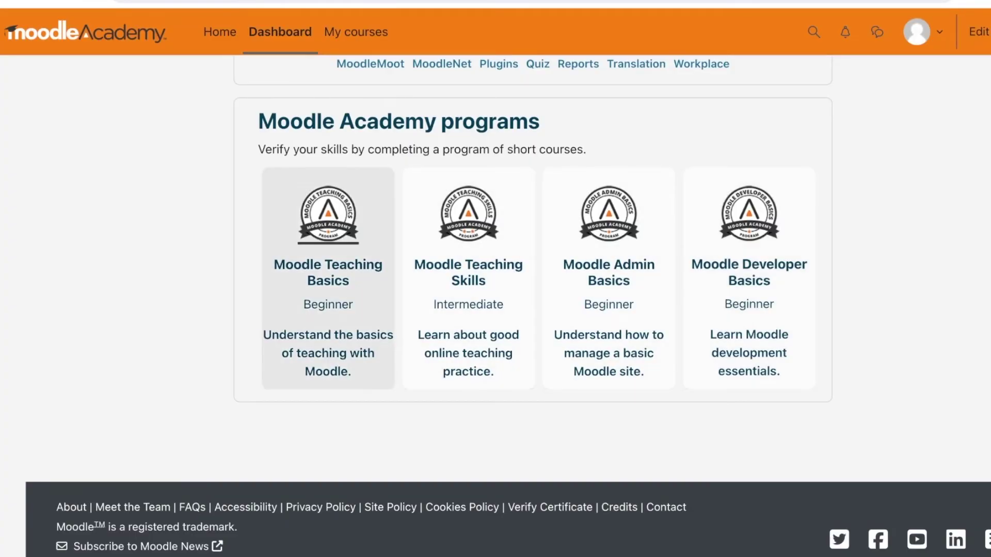
- View the Moodle Teaching Basics program page, then return to the Moodle Academy home page
{"action": "left_click", "coordinate": [329, 273]}
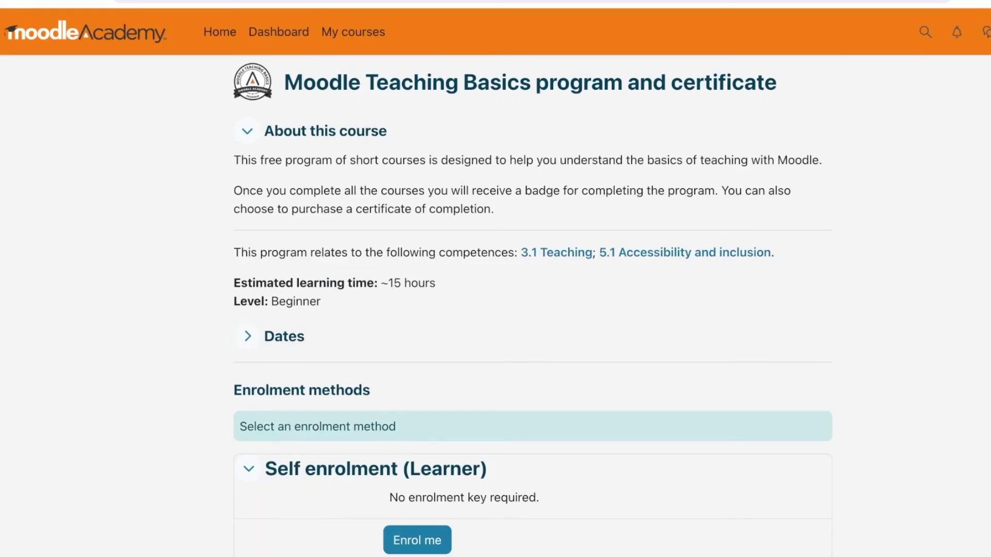
{"action": "scroll", "coordinate": [496, 310], "scroll_direction": "down", "scroll_amount": 3}
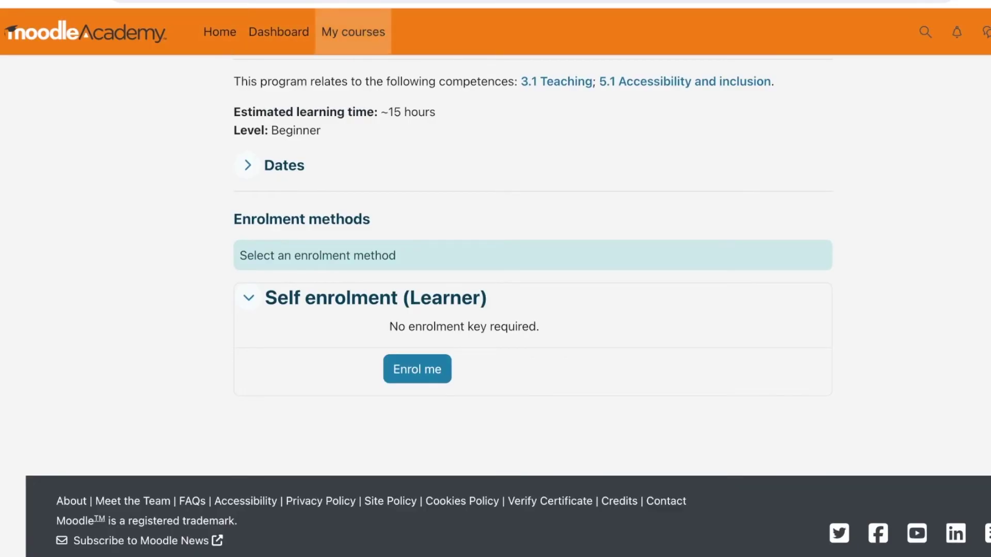
{"action": "left_click", "coordinate": [353, 32]}
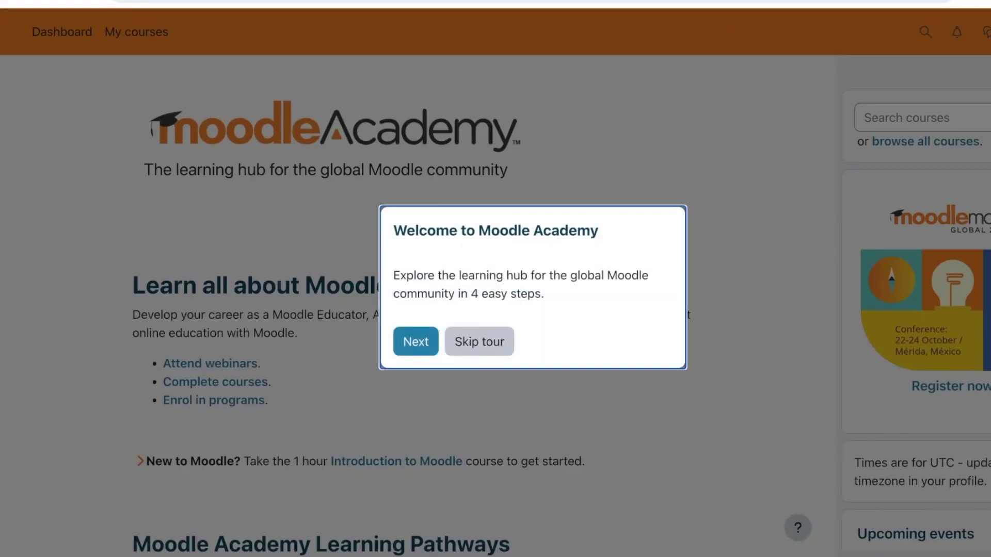
- Skip the welcome tour and scroll the home page down to Other resources
{"action": "left_click", "coordinate": [480, 341]}
{"action": "scroll", "coordinate": [371, 310], "scroll_direction": "down", "scroll_amount": 2}
{"action": "scroll", "coordinate": [341, 304], "scroll_direction": "down", "scroll_amount": 20}
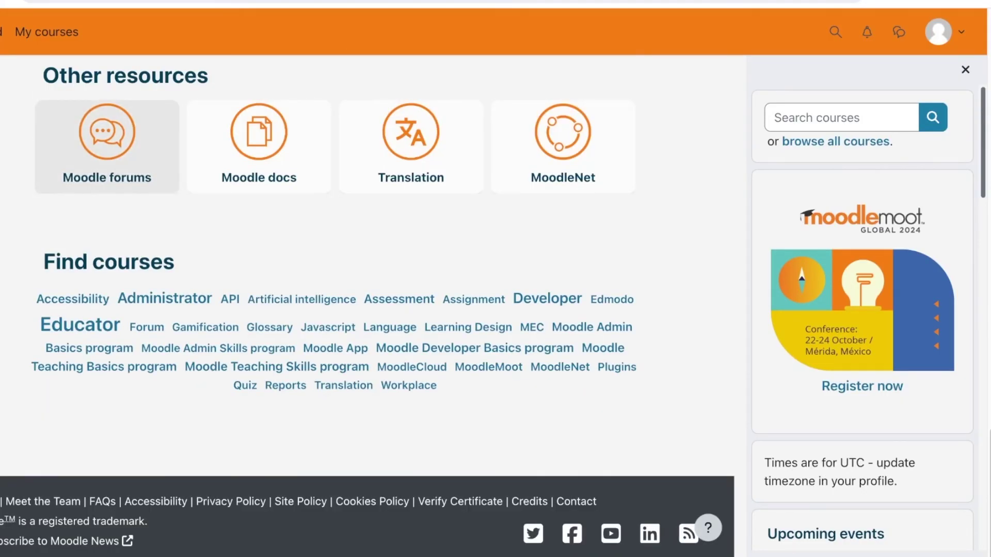
- Open the Moodle forums resource, then go to the Moodle Docs 4.4 documentation
{"action": "left_click", "coordinate": [107, 147]}
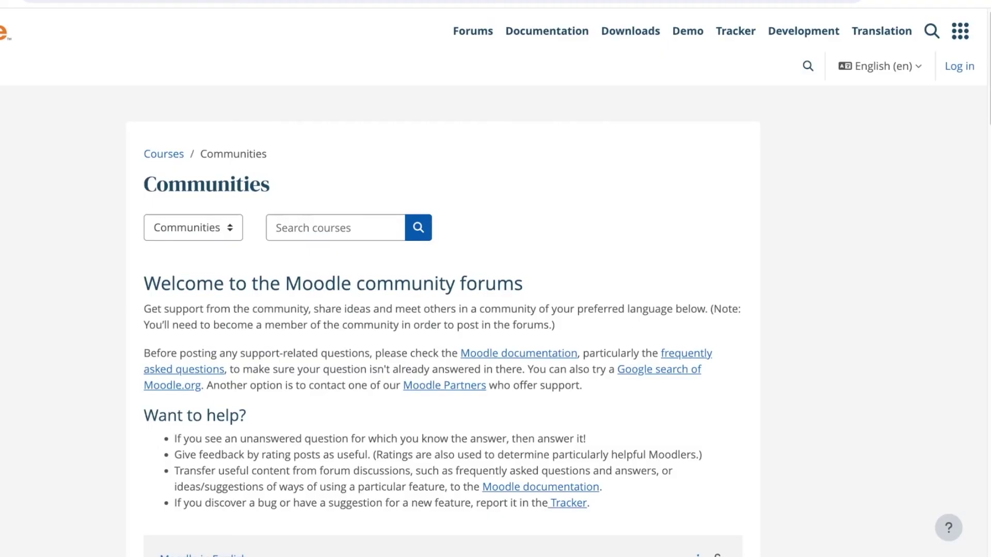
{"action": "scroll", "coordinate": [444, 311], "scroll_direction": "down", "scroll_amount": 10}
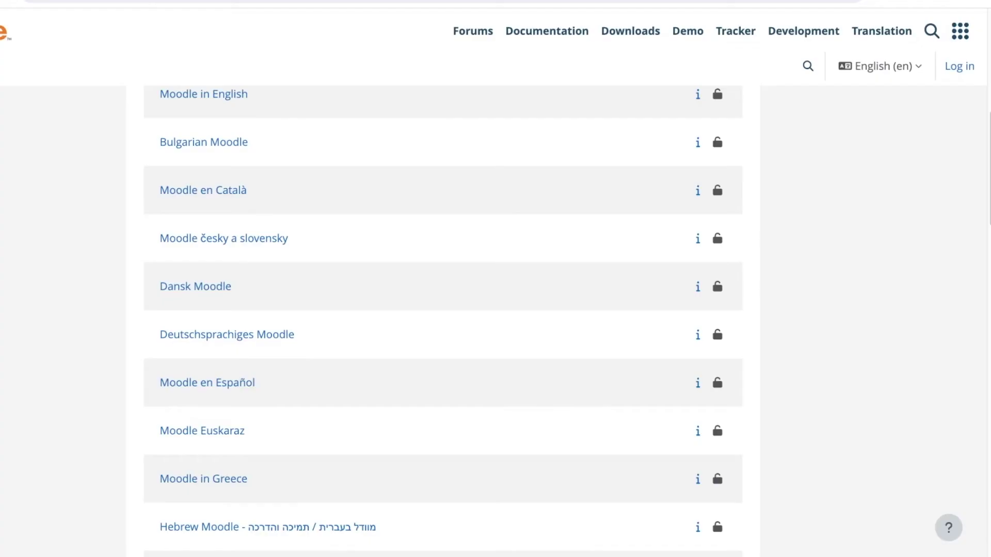
{"action": "key", "text": "Tab"}
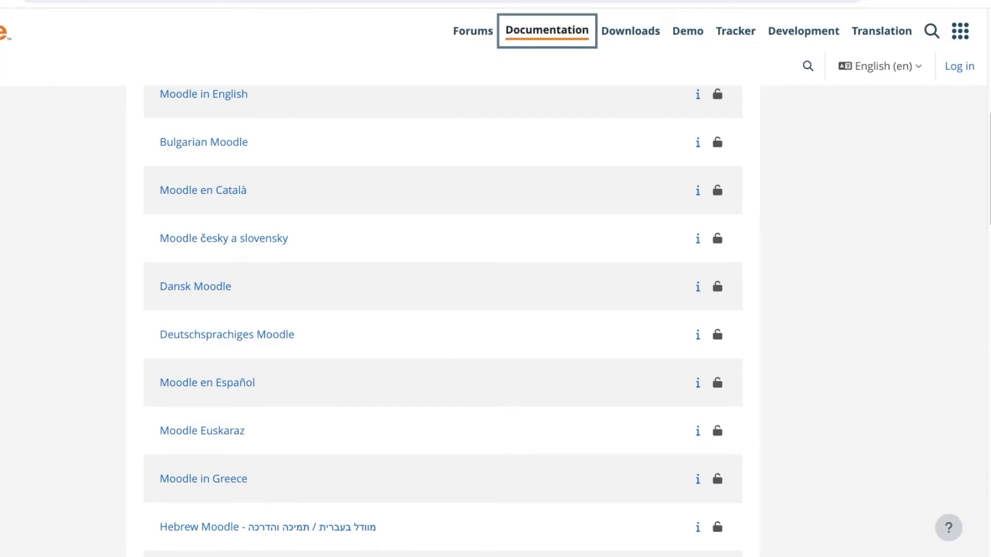
{"action": "key", "text": "Return"}
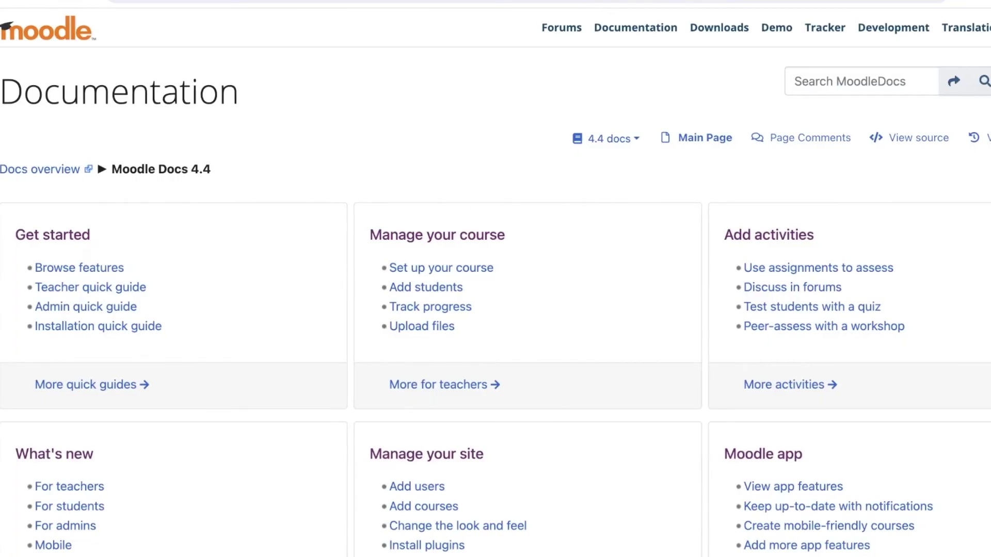
- Browse the Moodle Docs navigation and open, then close, the list of other Moodle sites
{"action": "scroll", "coordinate": [495, 309], "scroll_direction": "down", "scroll_amount": 4}
{"action": "scroll", "coordinate": [495, 310], "scroll_direction": "up", "scroll_amount": 4}
{"action": "key", "text": "Tab"}
{"action": "key", "text": "Tab"}
{"action": "key", "text": "Tab"}
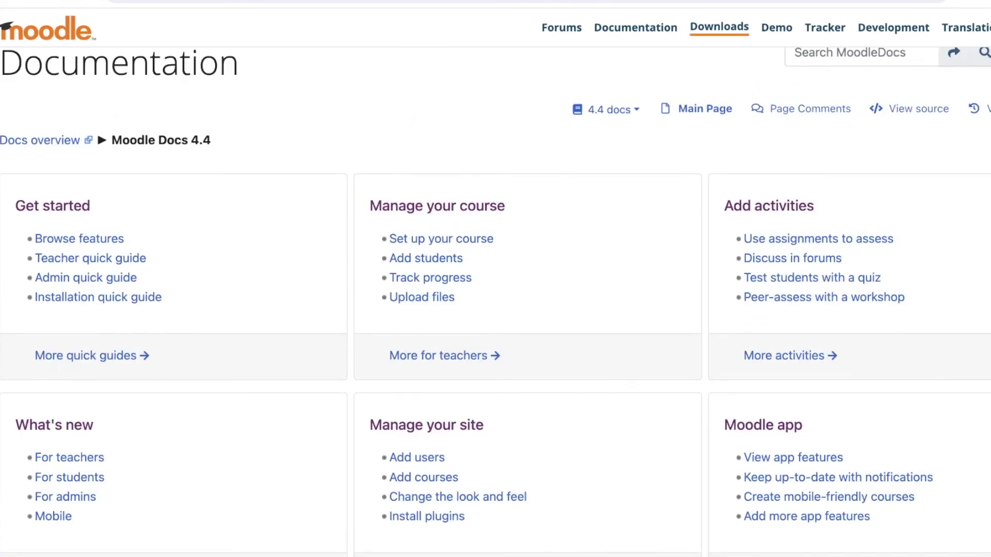
{"action": "key", "text": "Tab"}
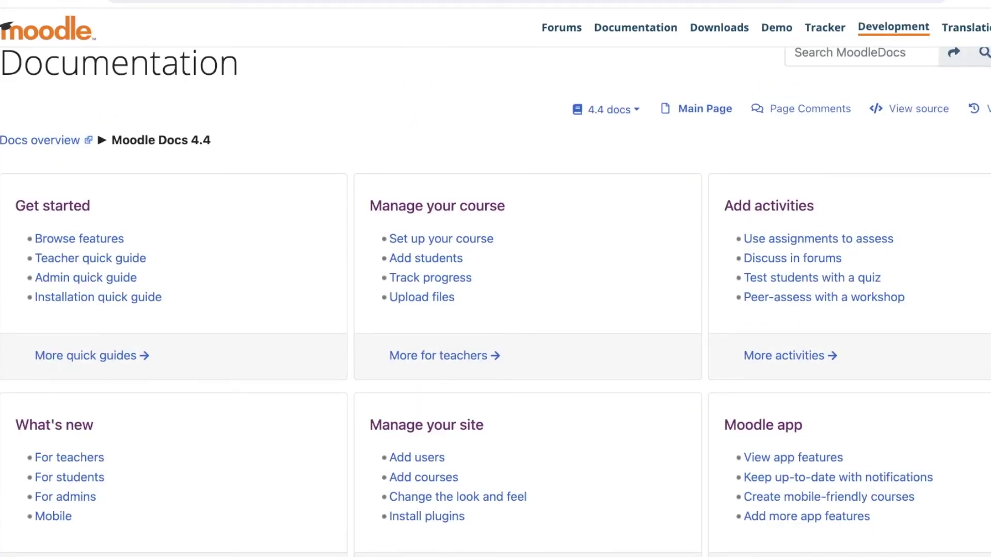
{"action": "key", "text": "Tab"}
{"action": "key", "text": "Tab"}
{"action": "key", "text": "Tab"}
{"action": "key", "text": "Return"}
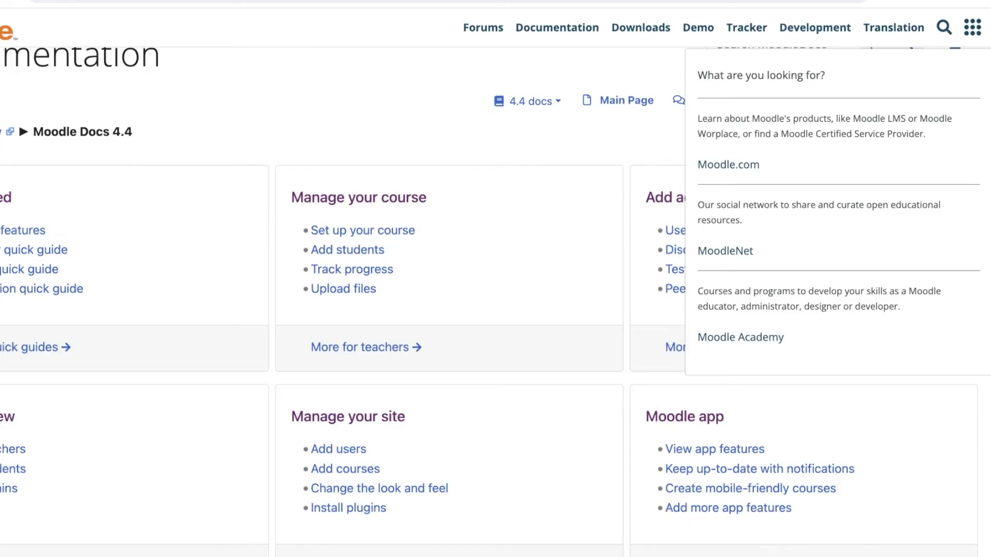
{"action": "key", "text": "Escape"}
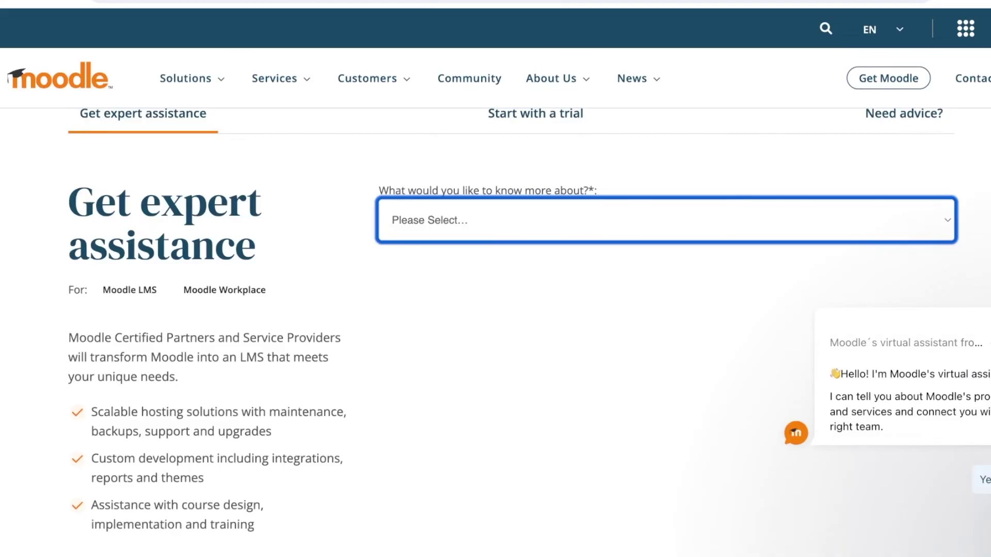
- Choose Training or certification and bespoke training with a Certified Service Provider in the enquiry form
{"action": "key", "text": "Down"}
{"action": "key", "text": "Tab"}
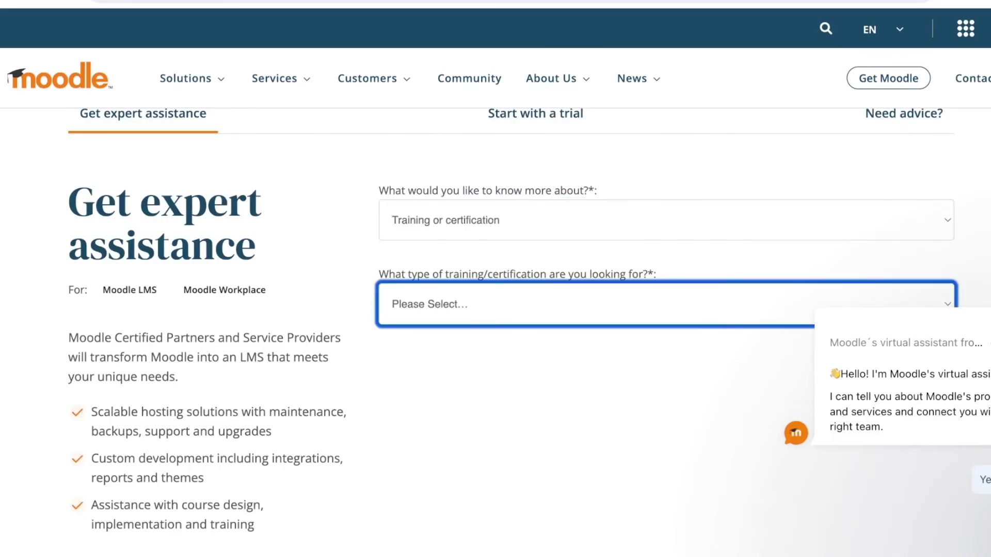
{"action": "key", "text": "Down"}
{"action": "scroll", "coordinate": [514, 333], "scroll_direction": "down", "scroll_amount": 15}
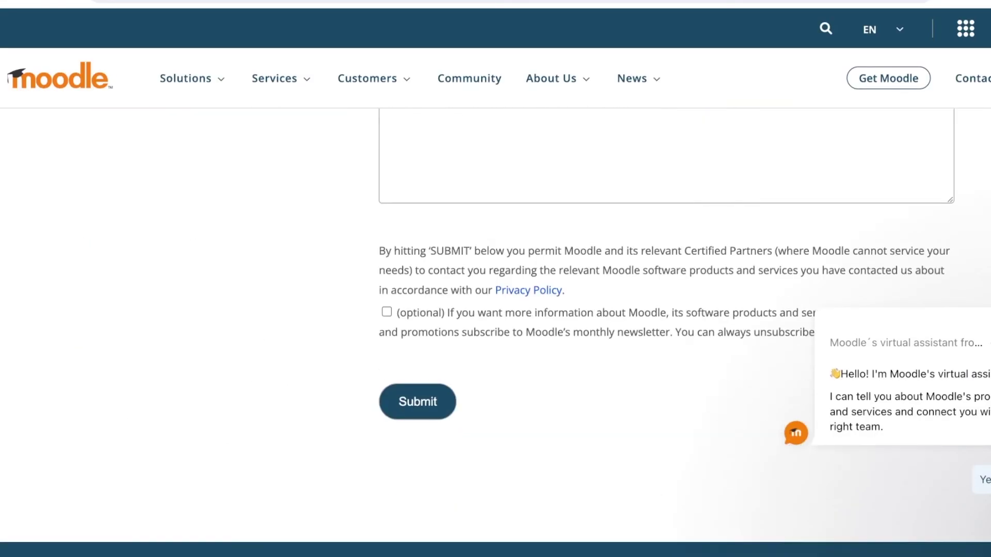
{"action": "scroll", "coordinate": [515, 333], "scroll_direction": "up", "scroll_amount": 15}
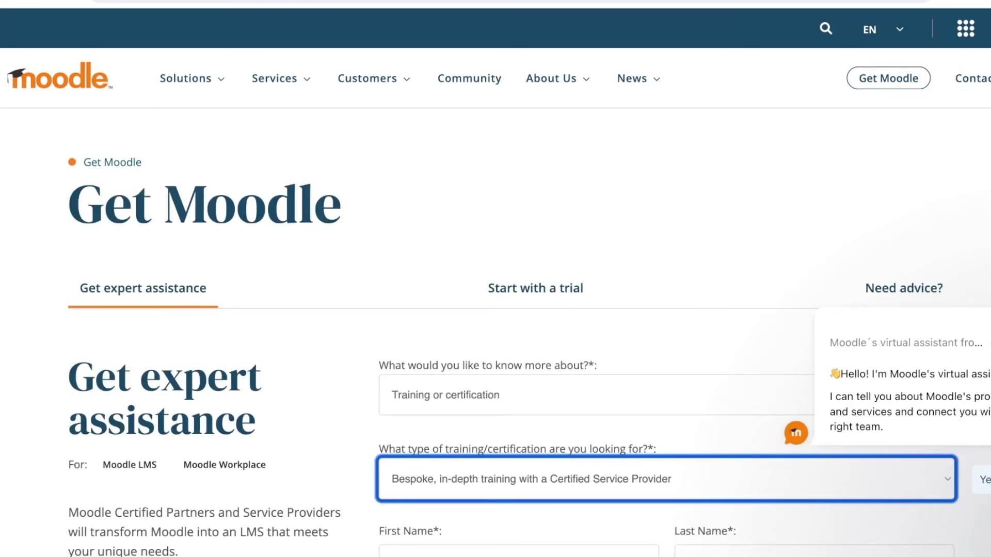
- Try the Start with a trial option and Start Your Trial, then switch to Need advice?
{"action": "left_click", "coordinate": [535, 288]}
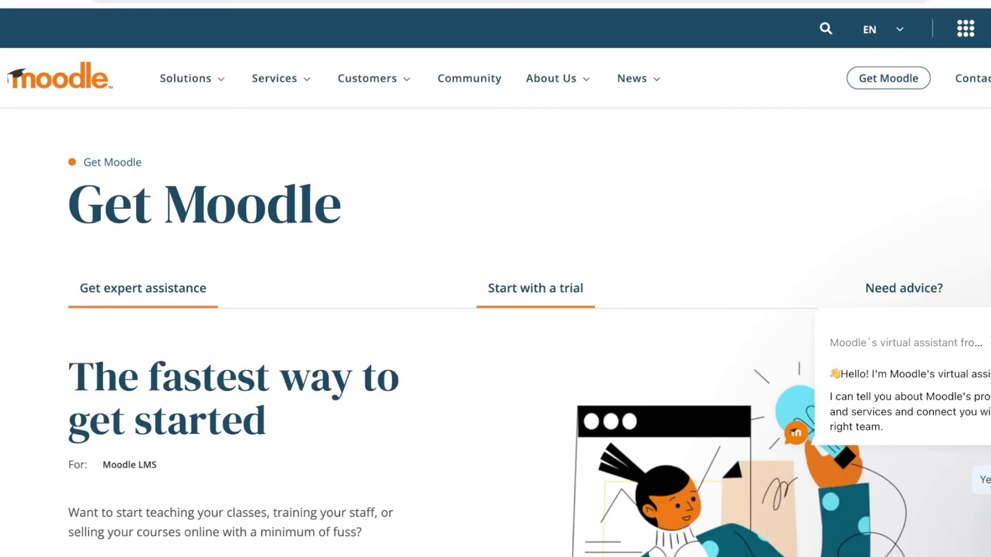
{"action": "scroll", "coordinate": [495, 331], "scroll_direction": "down", "scroll_amount": 7}
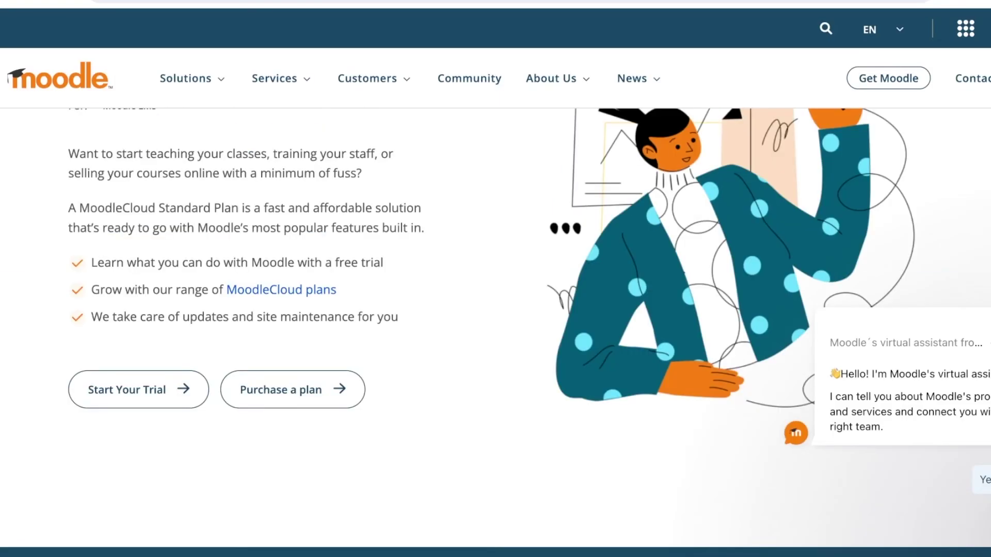
{"action": "left_click", "coordinate": [139, 389]}
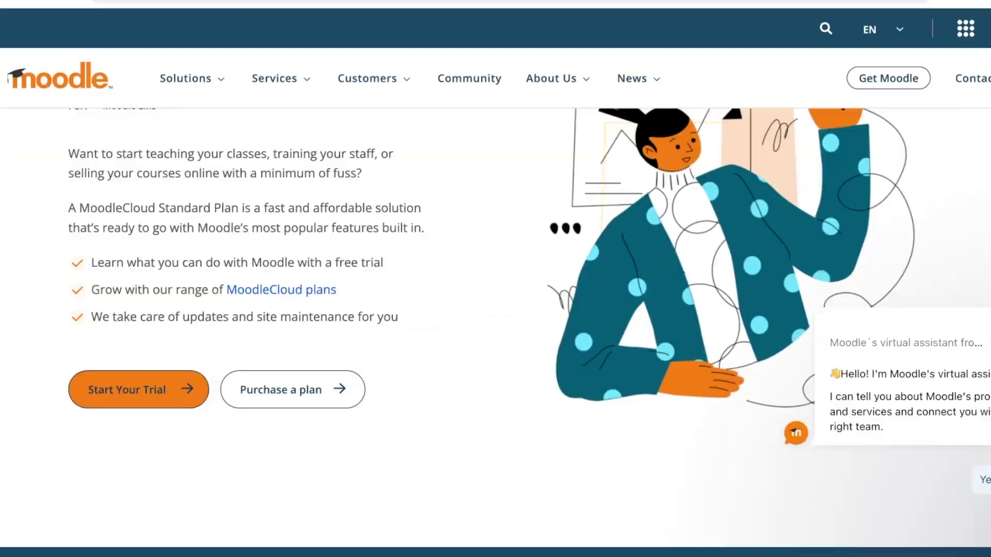
{"action": "scroll", "coordinate": [496, 331], "scroll_direction": "up", "scroll_amount": 5}
{"action": "left_click", "coordinate": [904, 287]}
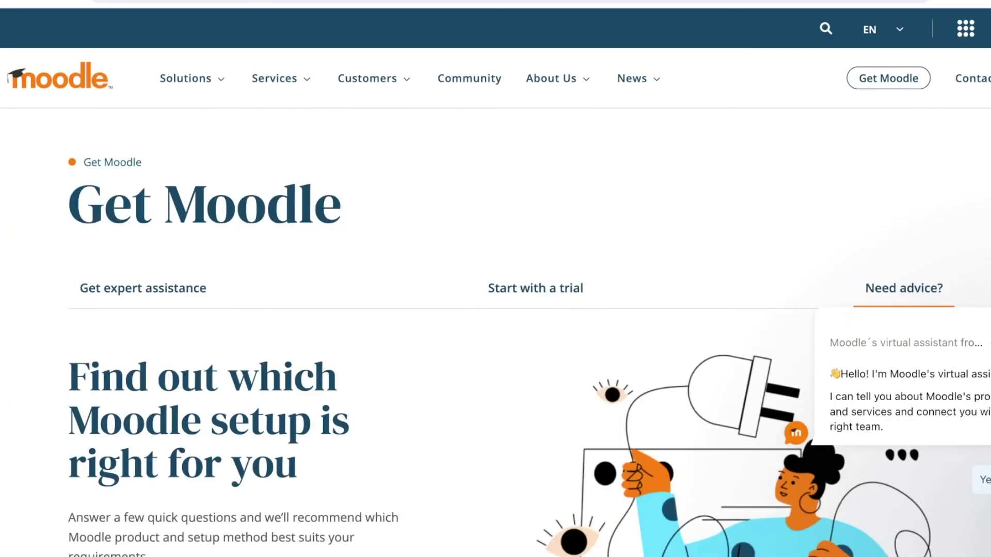
- Scroll the 'Can't find your Moodle?' login page down to the Find my Moodle site search
{"action": "scroll", "coordinate": [495, 331], "scroll_direction": "down", "scroll_amount": 4}
{"action": "scroll", "coordinate": [495, 331], "scroll_direction": "down", "scroll_amount": 2}
{"action": "scroll", "coordinate": [497, 331], "scroll_direction": "up", "scroll_amount": 3}
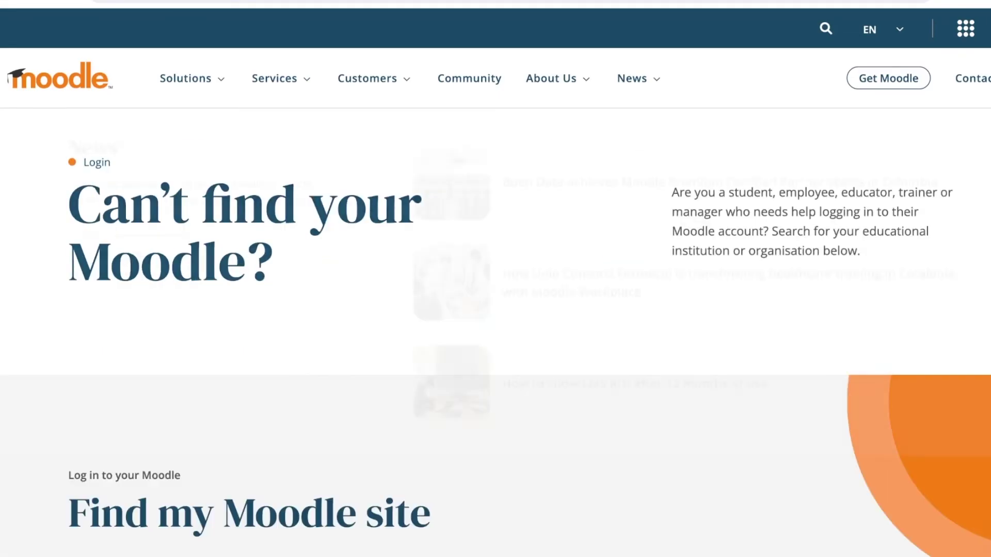
{"action": "scroll", "coordinate": [495, 331], "scroll_direction": "down", "scroll_amount": 1}
{"action": "scroll", "coordinate": [496, 331], "scroll_direction": "up", "scroll_amount": 1}
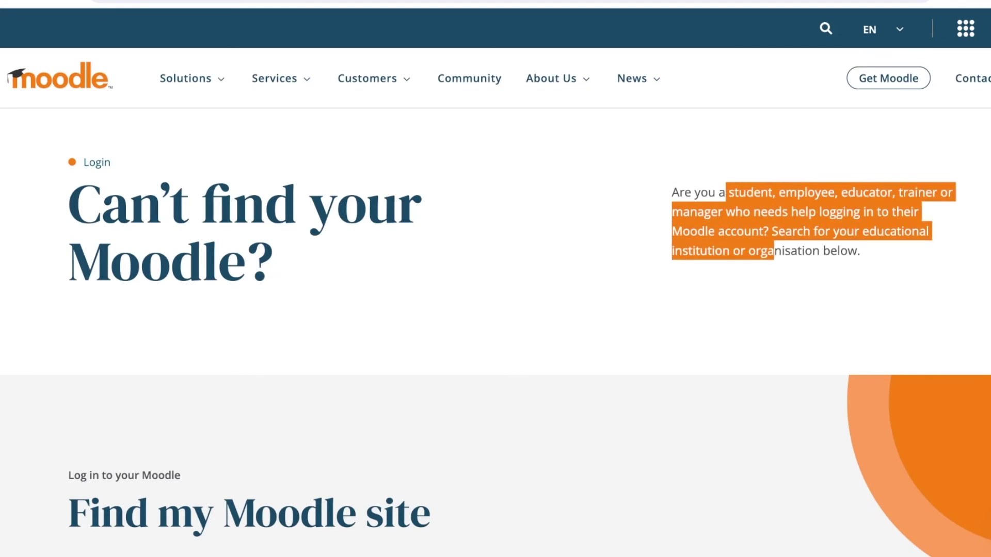
{"action": "scroll", "coordinate": [496, 331], "scroll_direction": "down", "scroll_amount": 10}
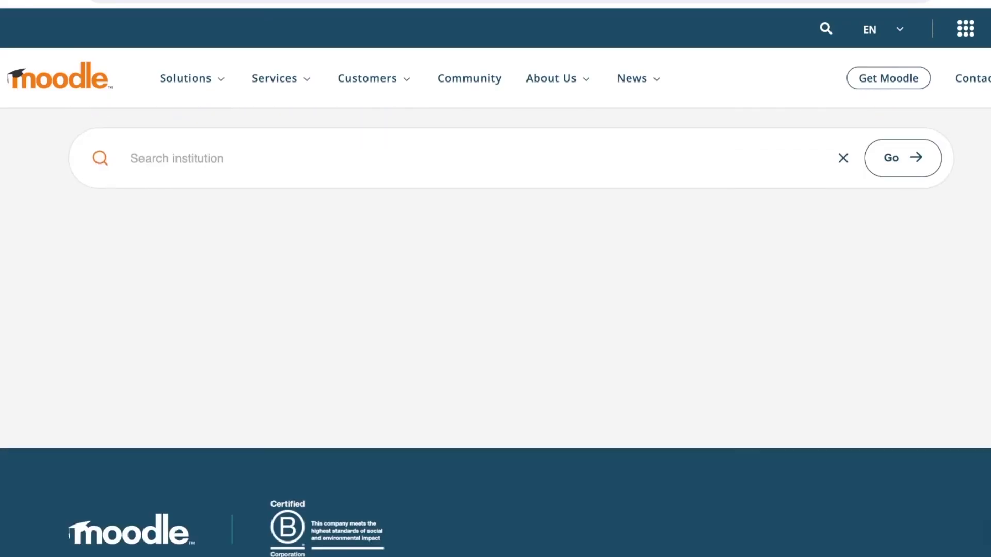